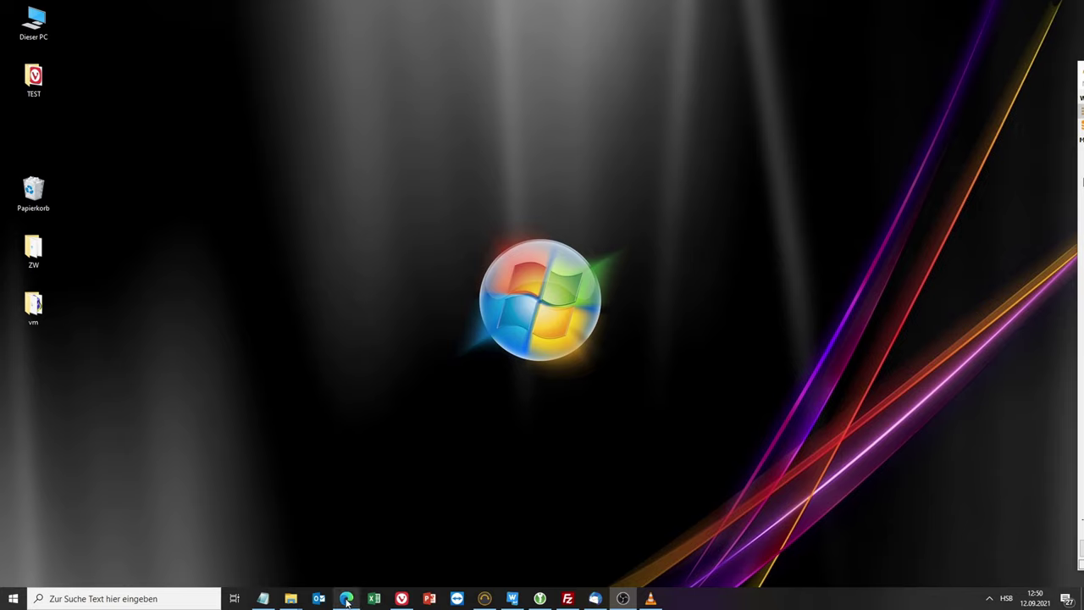
Step: Bring the Nextcloud calendar window forward and open the Apps administration page from the account menu
{"action": "mouse_move", "coordinate": [347, 602]}
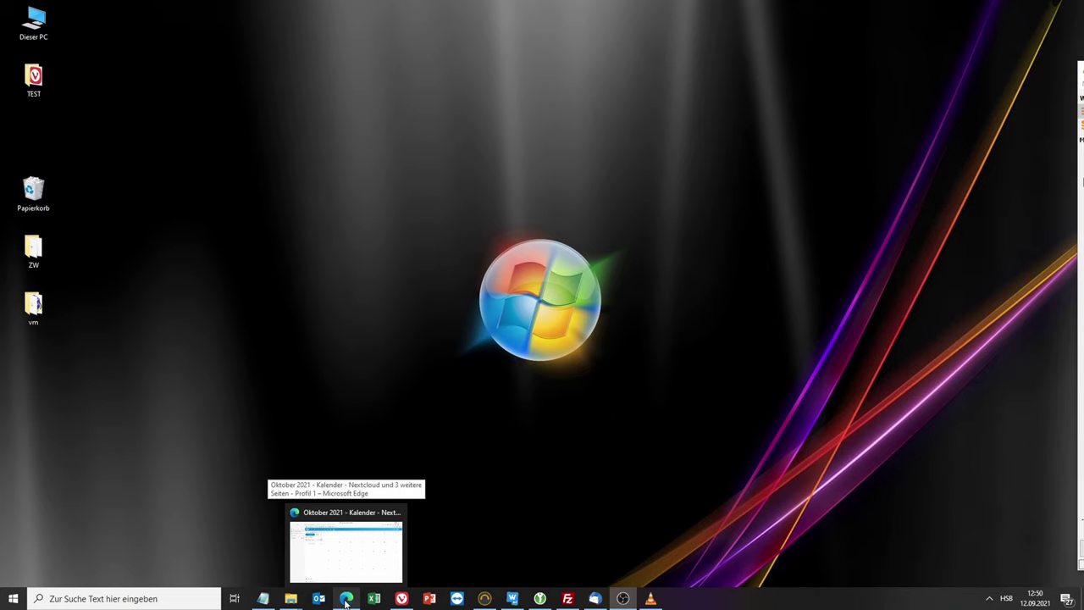
{"action": "left_click", "coordinate": [346, 601]}
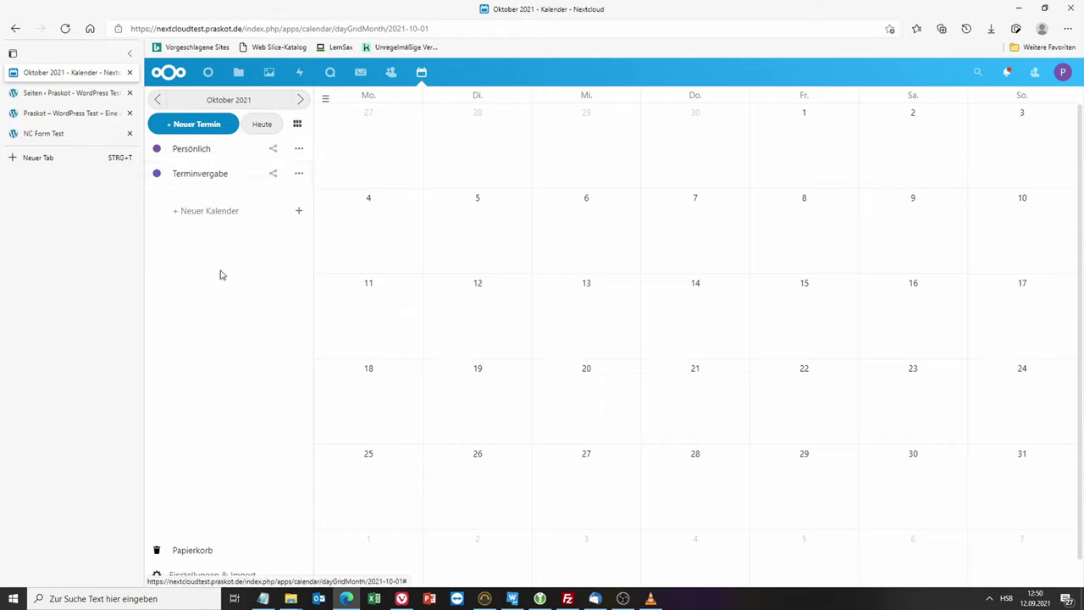
{"action": "left_click", "coordinate": [1063, 74]}
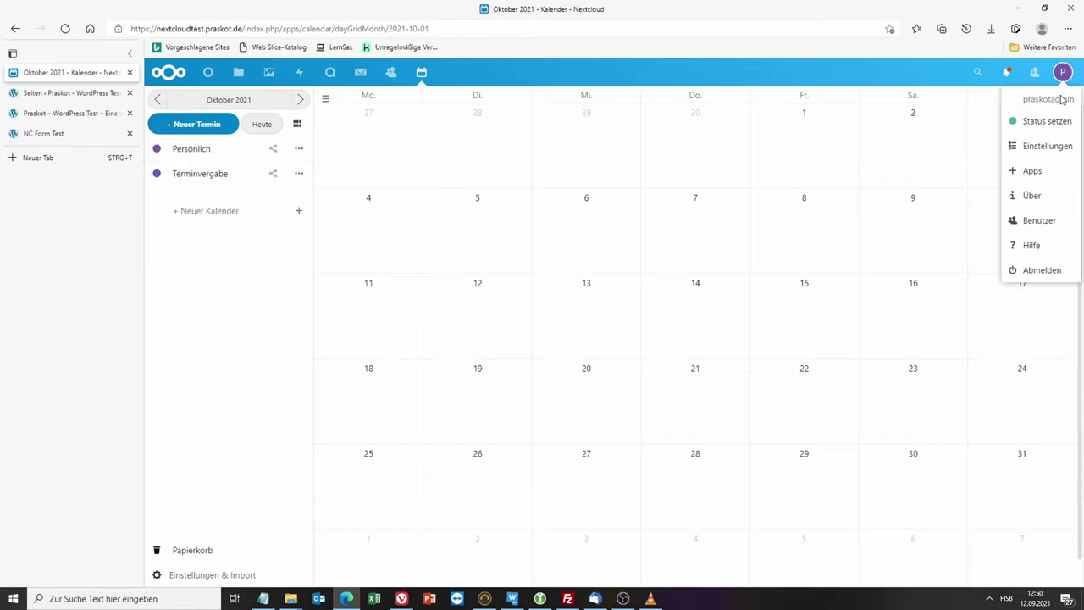
{"action": "left_click", "coordinate": [1041, 174]}
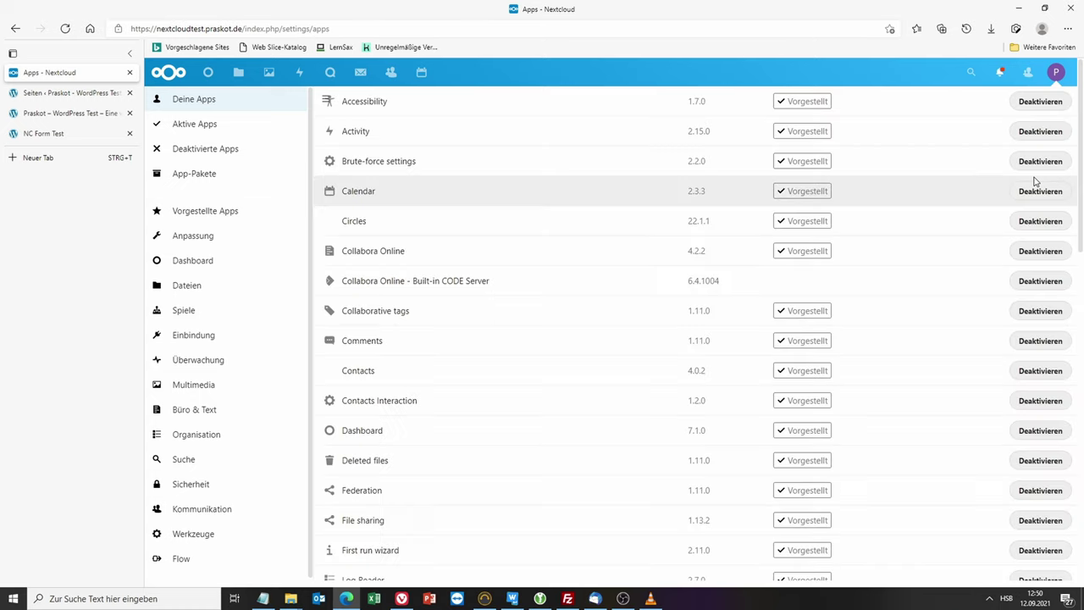
{"action": "left_click", "coordinate": [970, 73]}
Step: Search 'app', then download and enable the Appointments app, confirming with the account password
{"action": "type", "text": "app"}
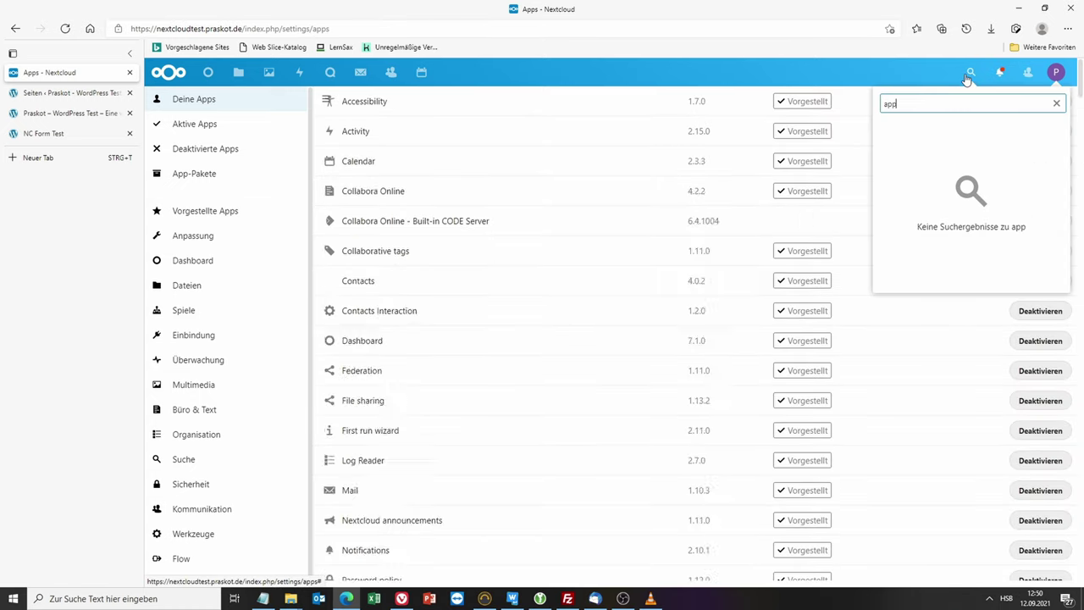
{"action": "left_click", "coordinate": [371, 214]}
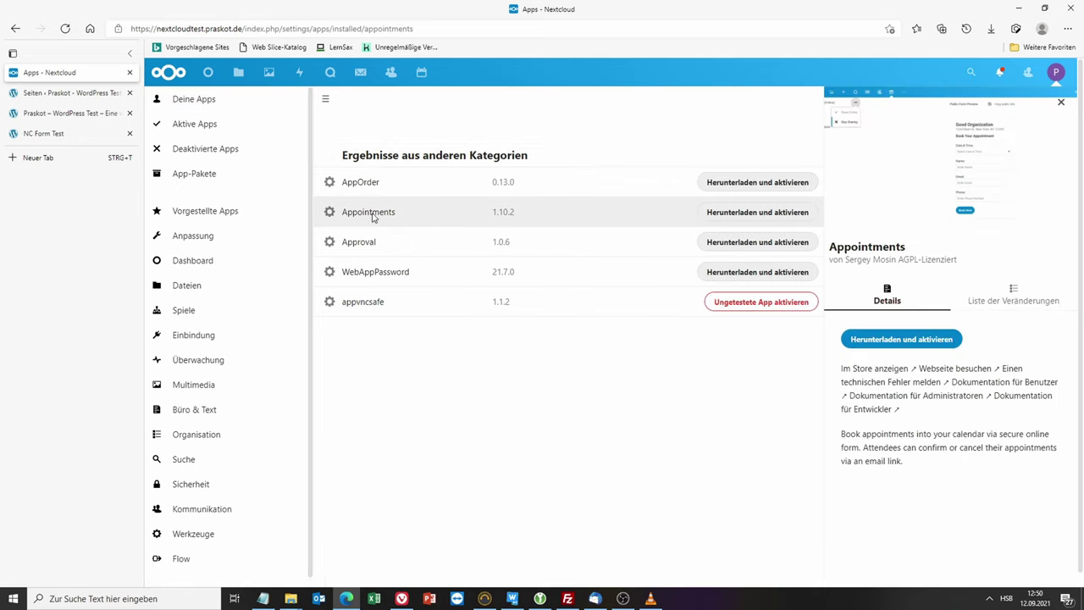
{"action": "left_click", "coordinate": [772, 214]}
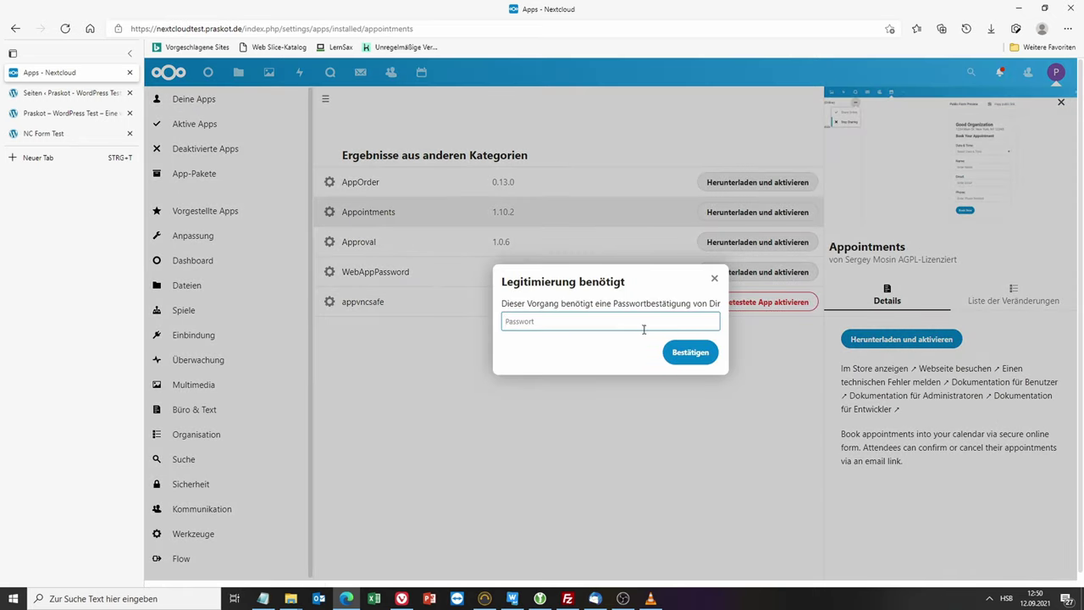
{"action": "type", "text": "•"}
{"action": "key", "text": "Return"}
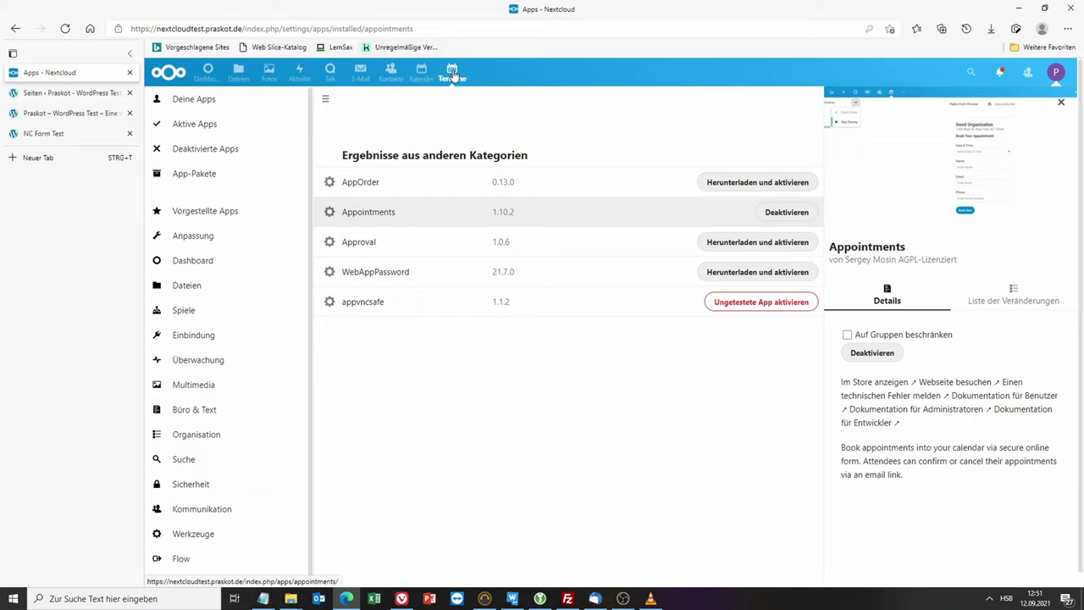
{"action": "left_click", "coordinate": [453, 74]}
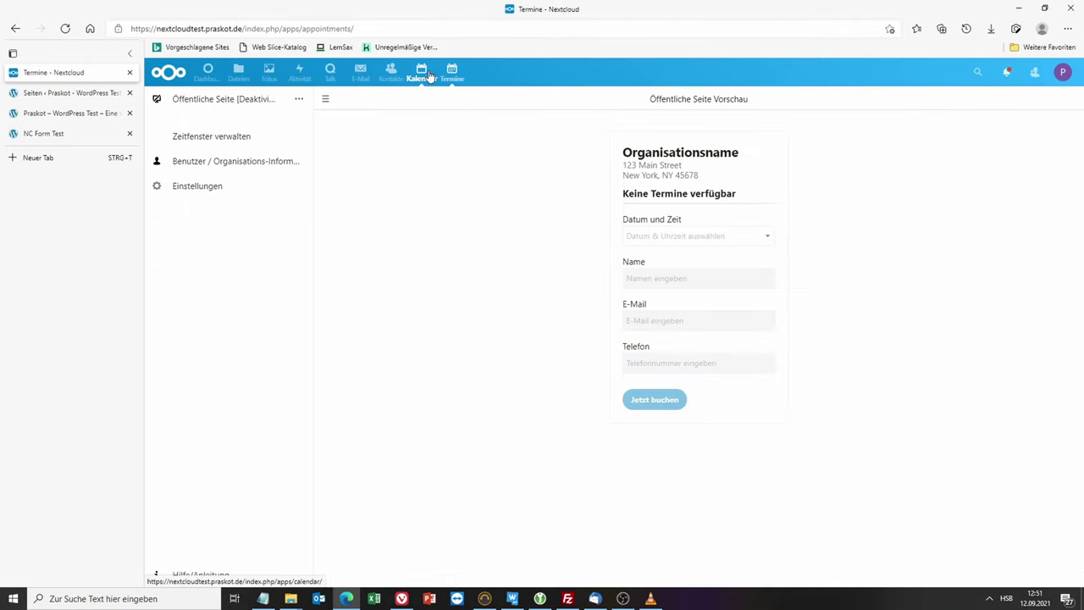
Step: Glance at the Kalender month view, then return to the Termine public page preview
{"action": "left_click", "coordinate": [430, 75]}
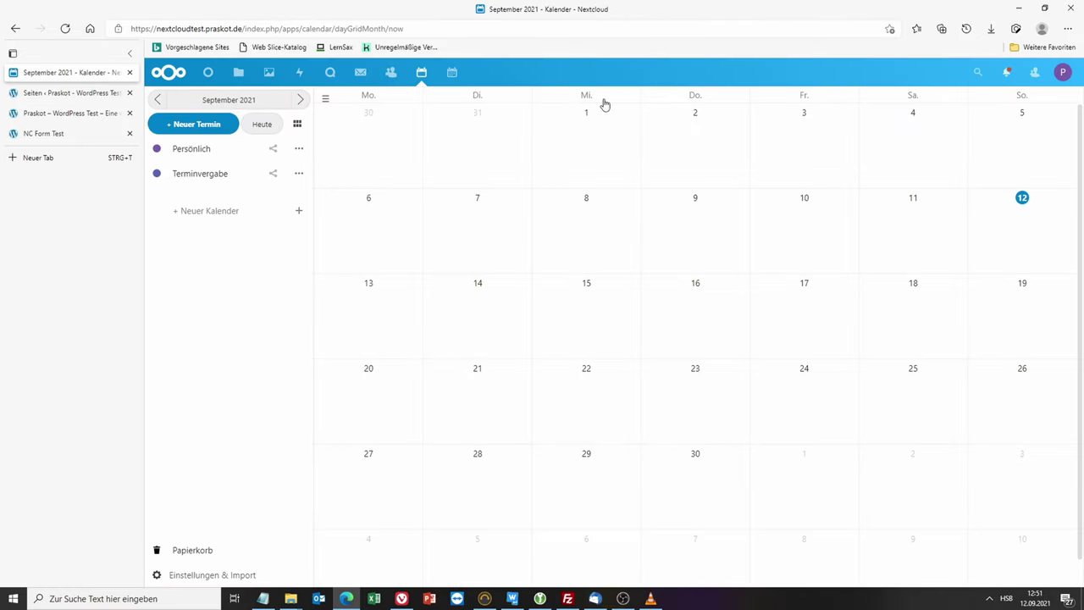
{"action": "left_click", "coordinate": [452, 73]}
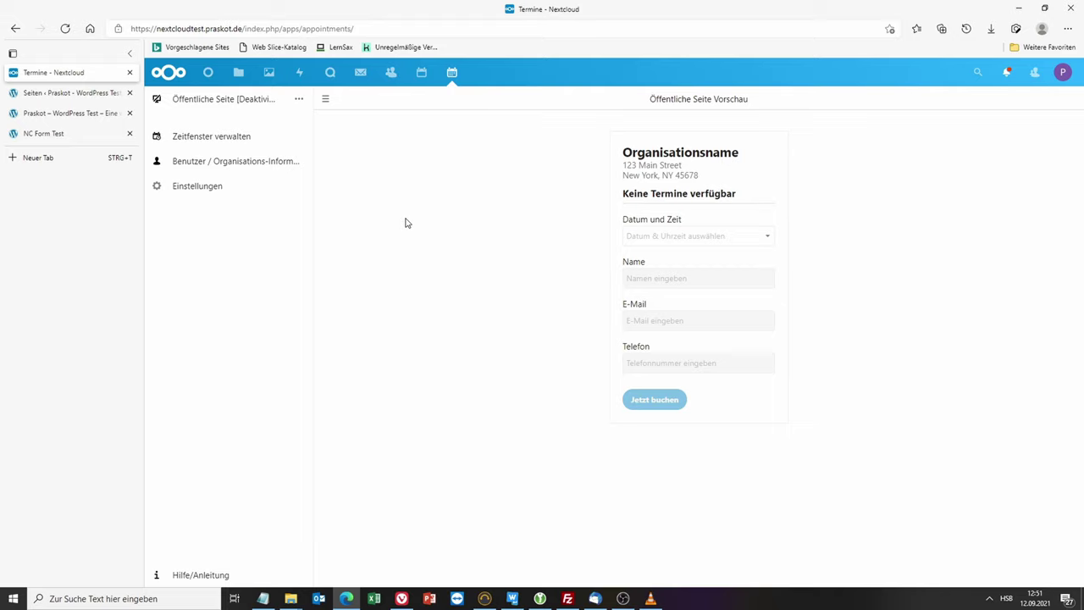
Step: Set the Ziel-Kalender for bookings to Terminvergabe and check the conflict-check calendar list
{"action": "left_click", "coordinate": [205, 143]}
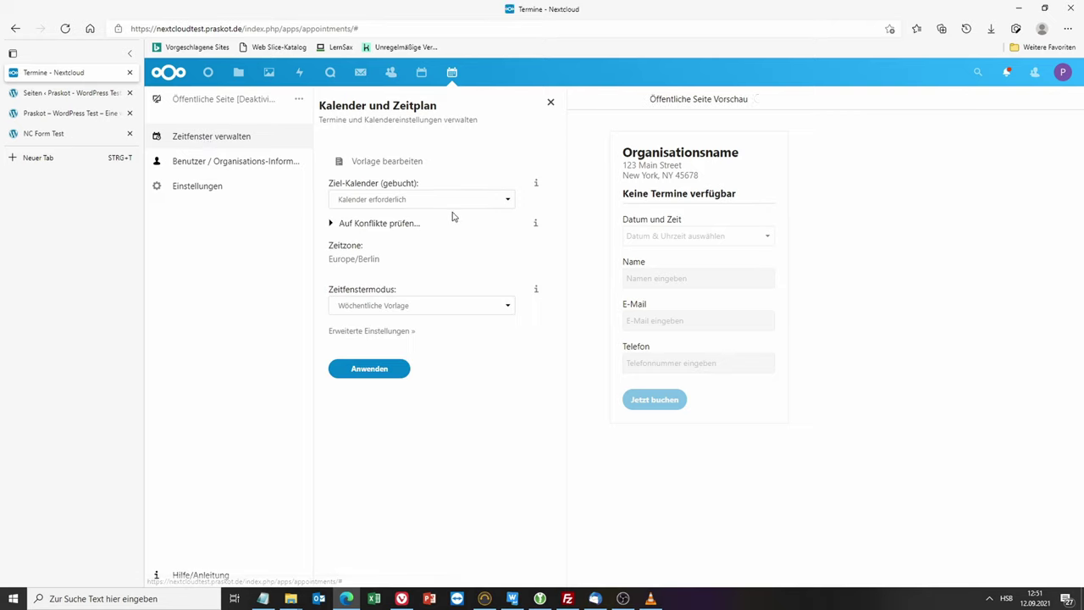
{"action": "left_click", "coordinate": [458, 201]}
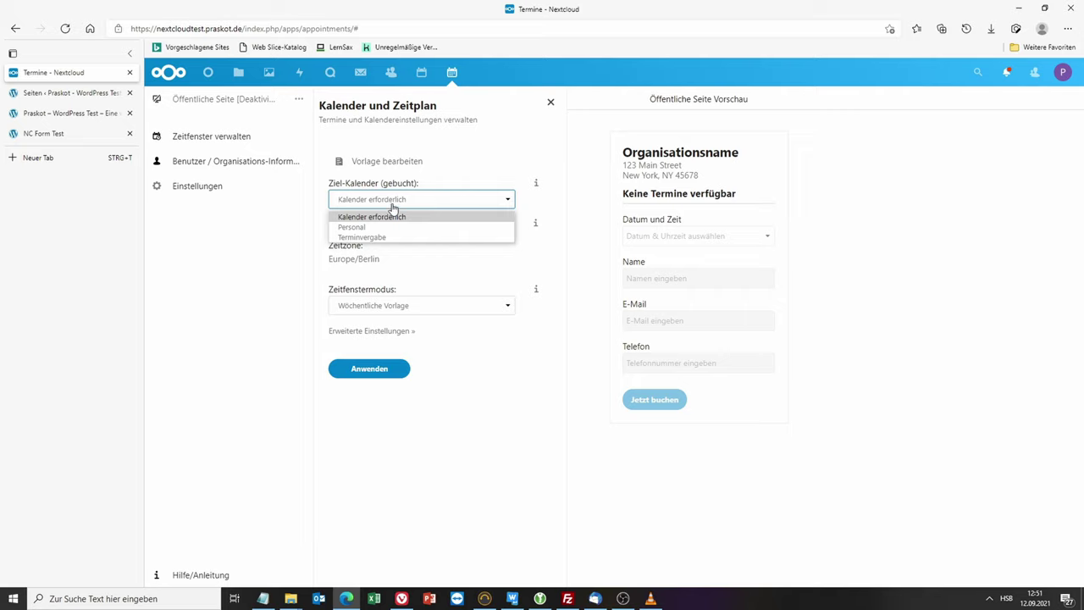
{"action": "left_click", "coordinate": [362, 238]}
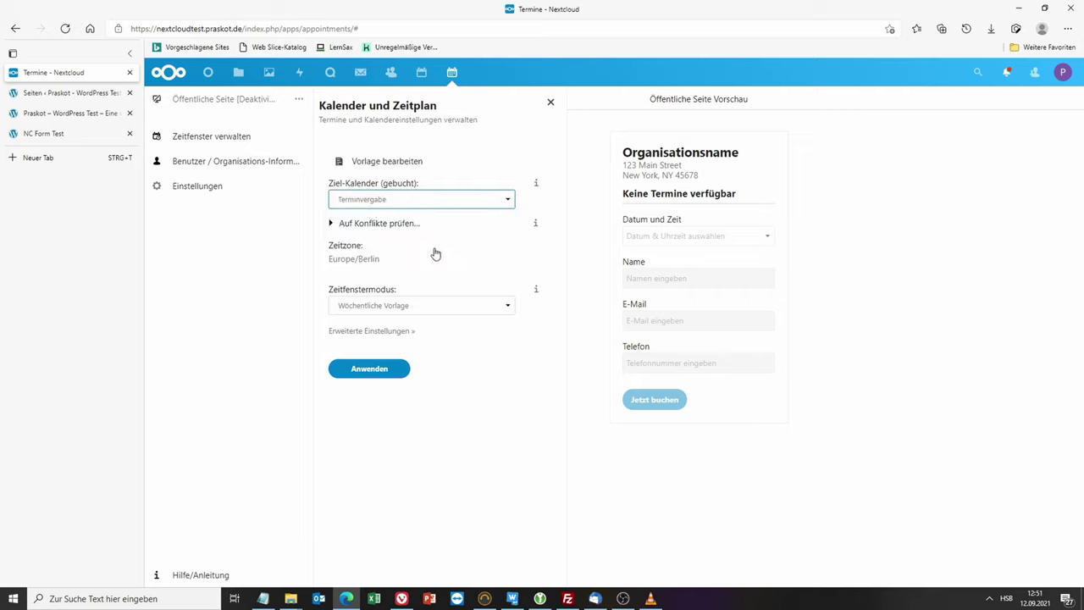
{"action": "left_click", "coordinate": [348, 226]}
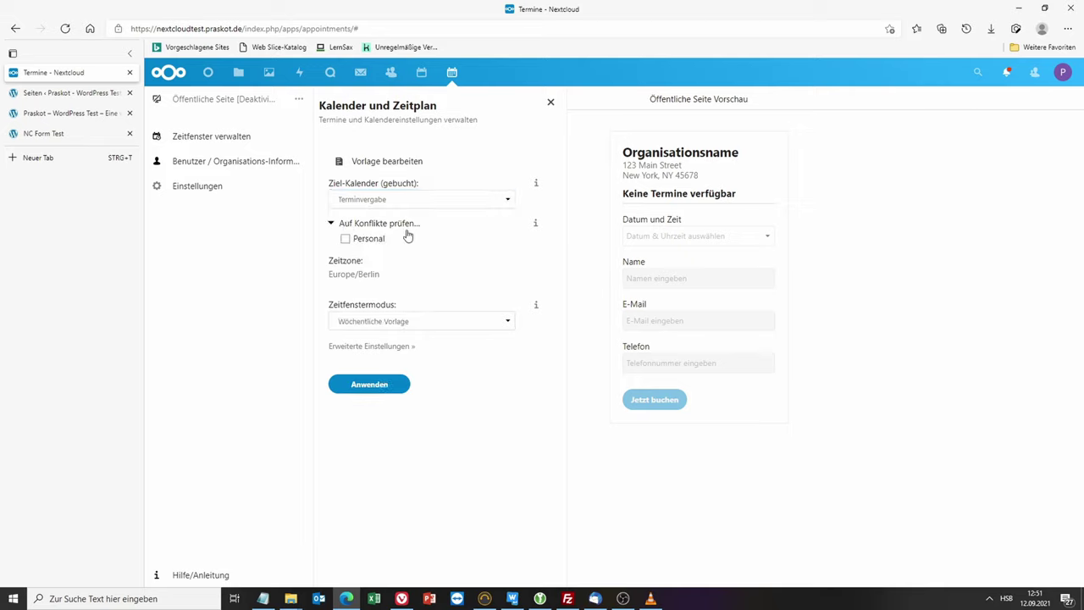
{"action": "left_click", "coordinate": [356, 223]}
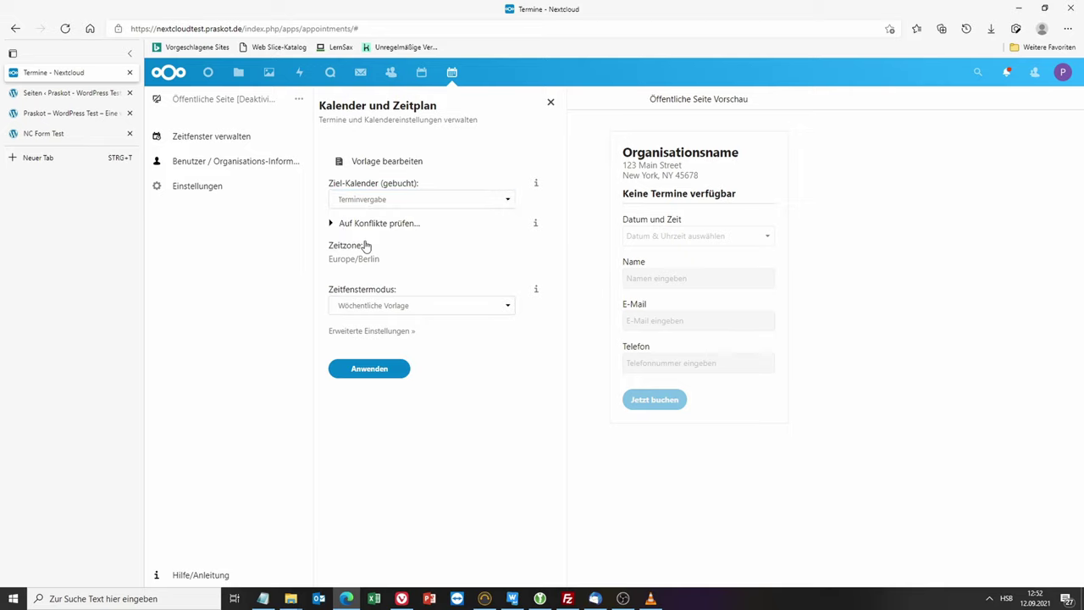
{"action": "left_click", "coordinate": [353, 223]}
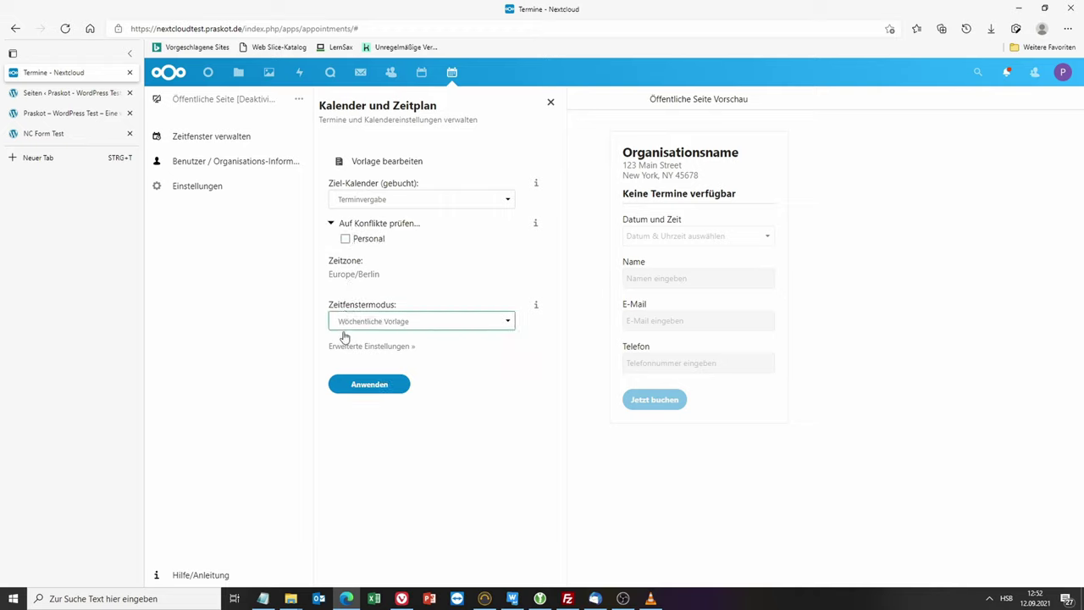
{"action": "left_click", "coordinate": [365, 225]}
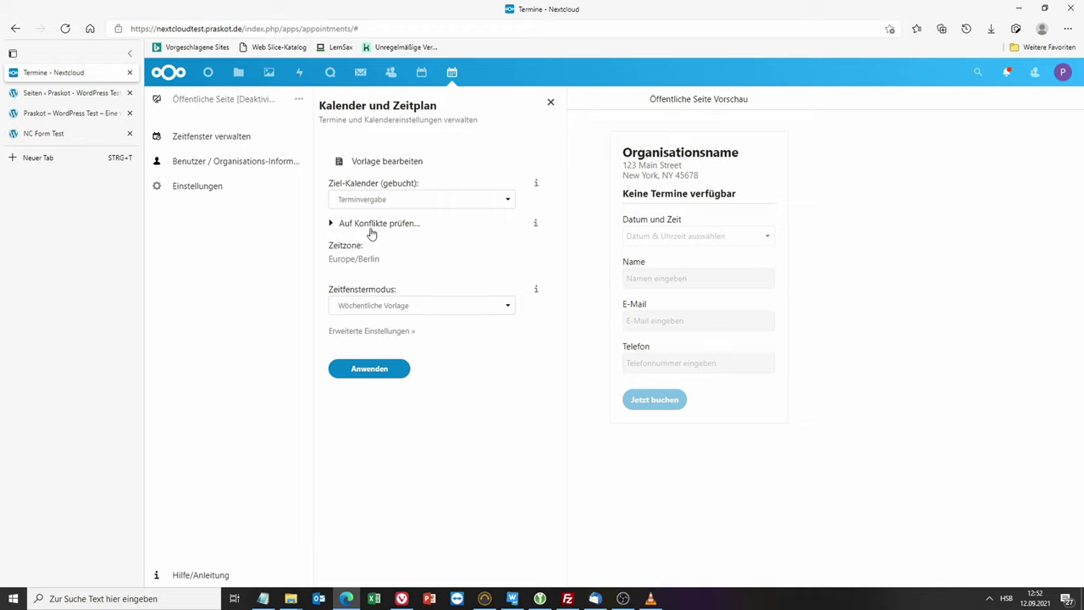
Step: Switch the Zeitfenstermodus to Einfach and dismiss the page-offline warning
{"action": "left_click", "coordinate": [458, 310]}
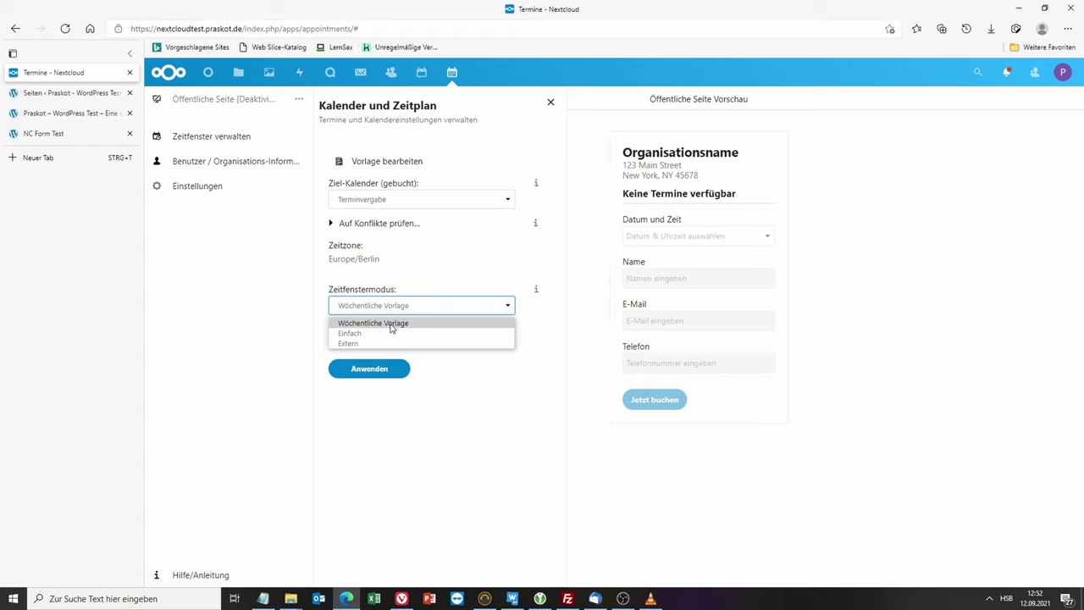
{"action": "left_click", "coordinate": [360, 334]}
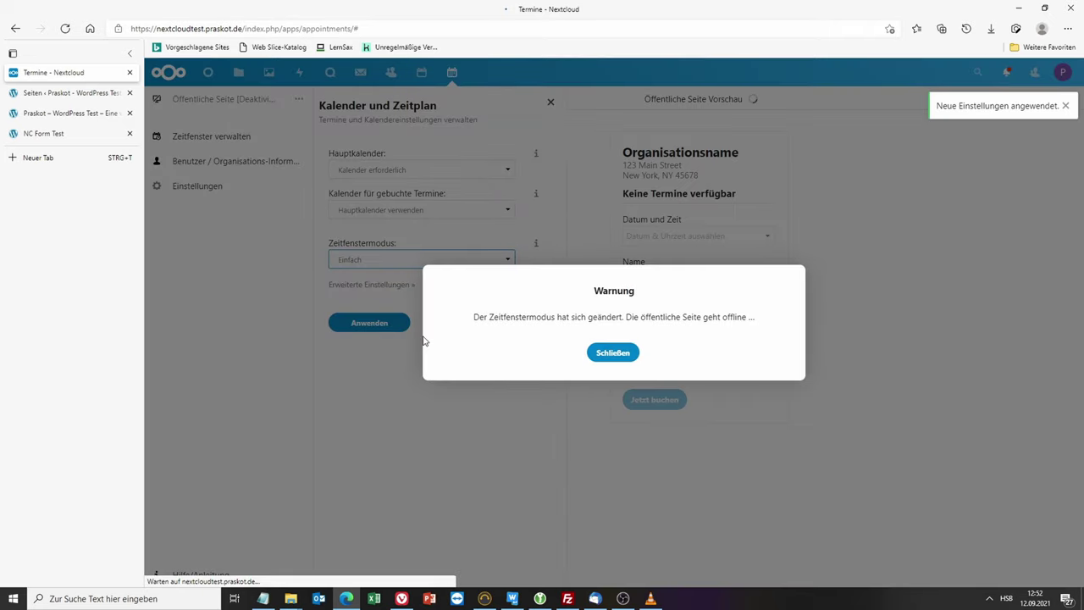
{"action": "left_click", "coordinate": [613, 354]}
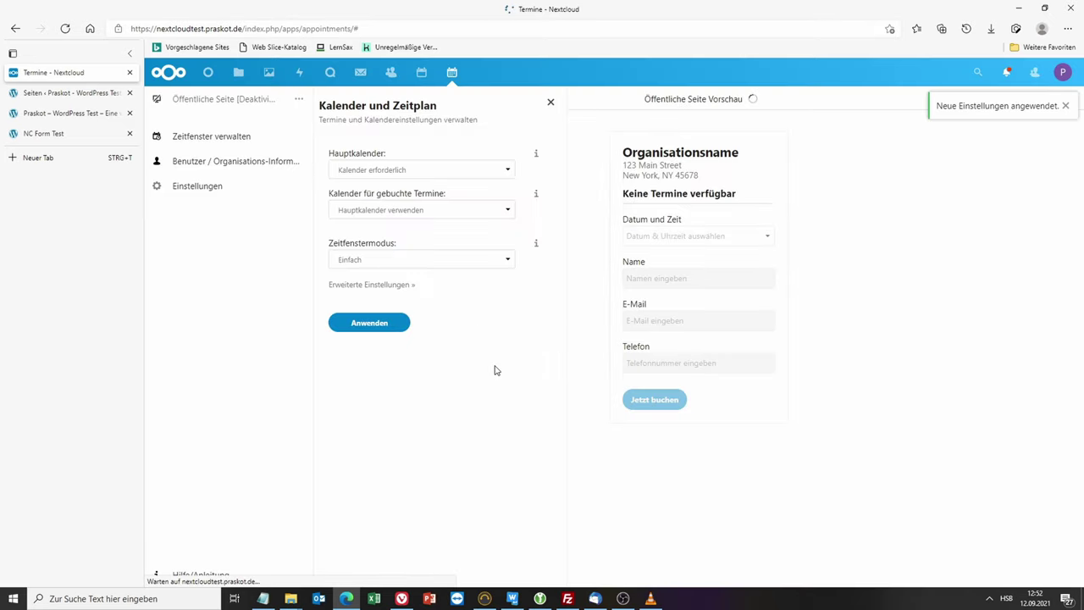
Step: Set both Hauptkalender and Kalender für gebuchte Termine to Terminvergabe
{"action": "left_click", "coordinate": [416, 173]}
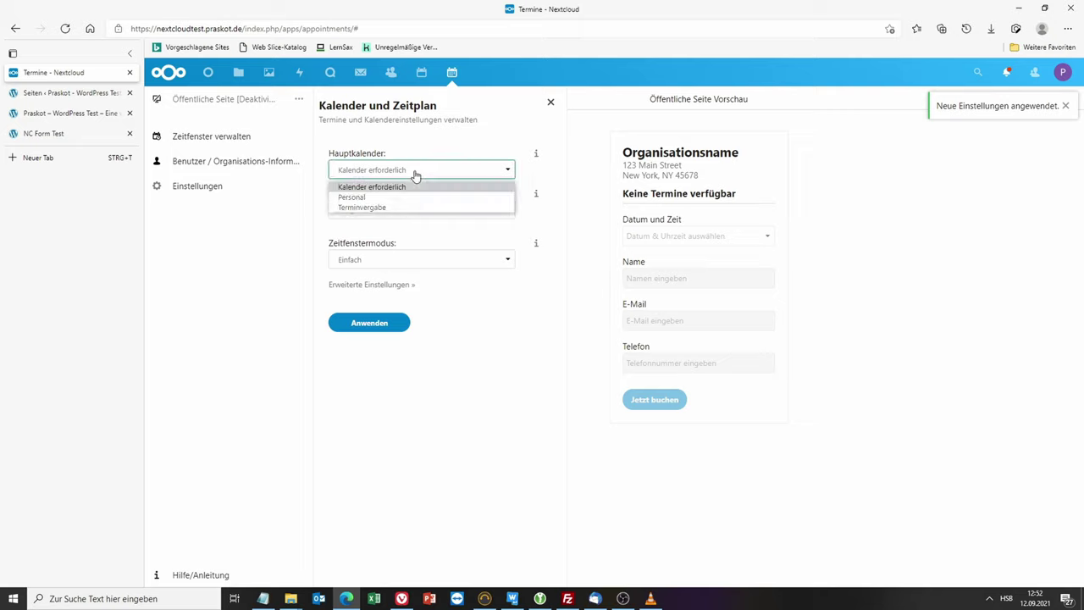
{"action": "left_click", "coordinate": [406, 208]}
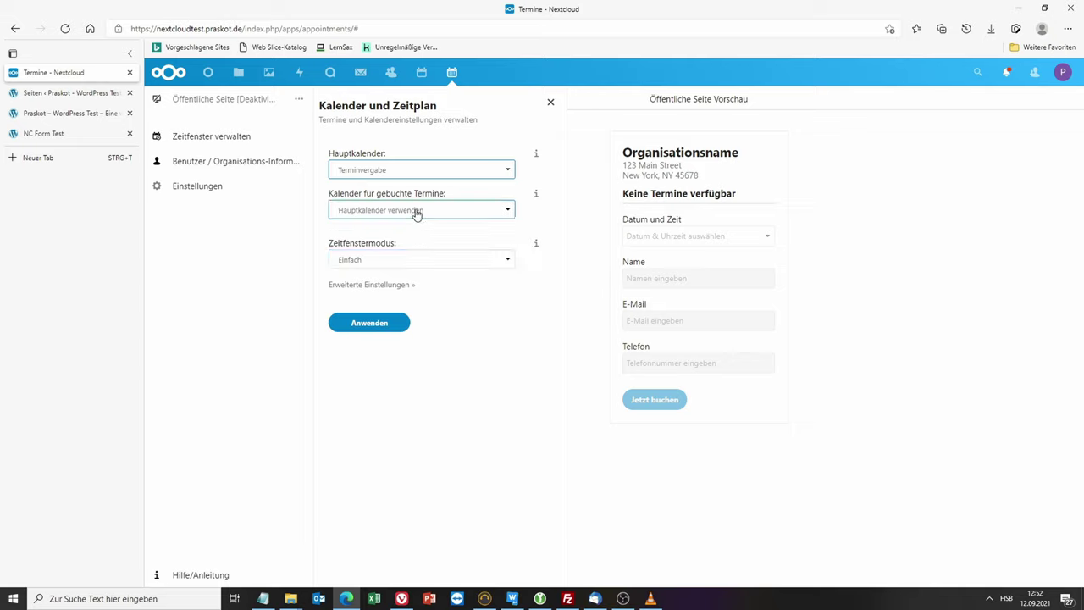
{"action": "left_click", "coordinate": [415, 213]}
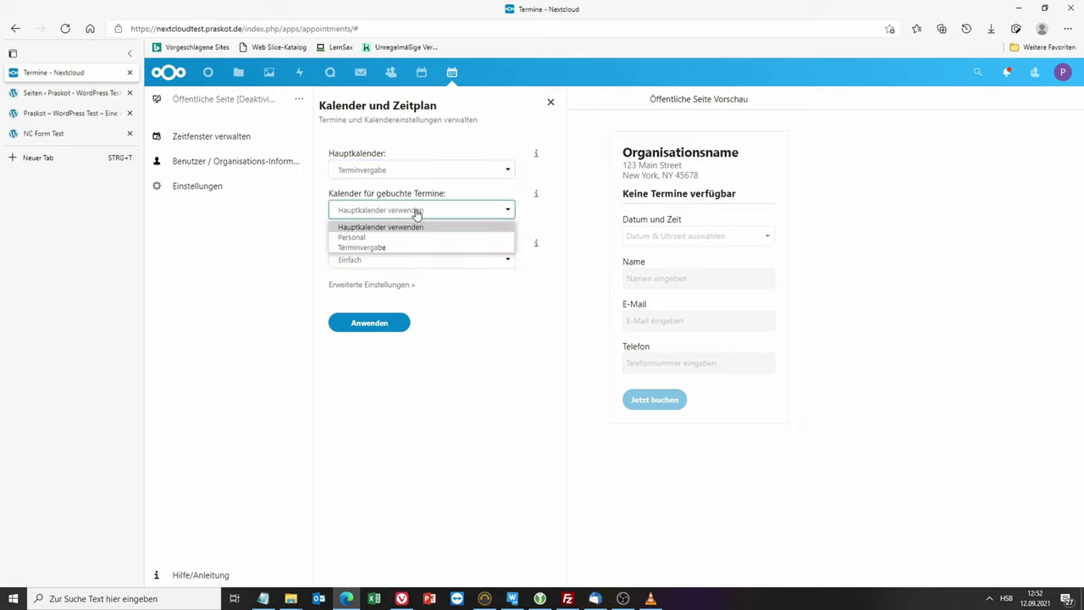
{"action": "left_click", "coordinate": [380, 248]}
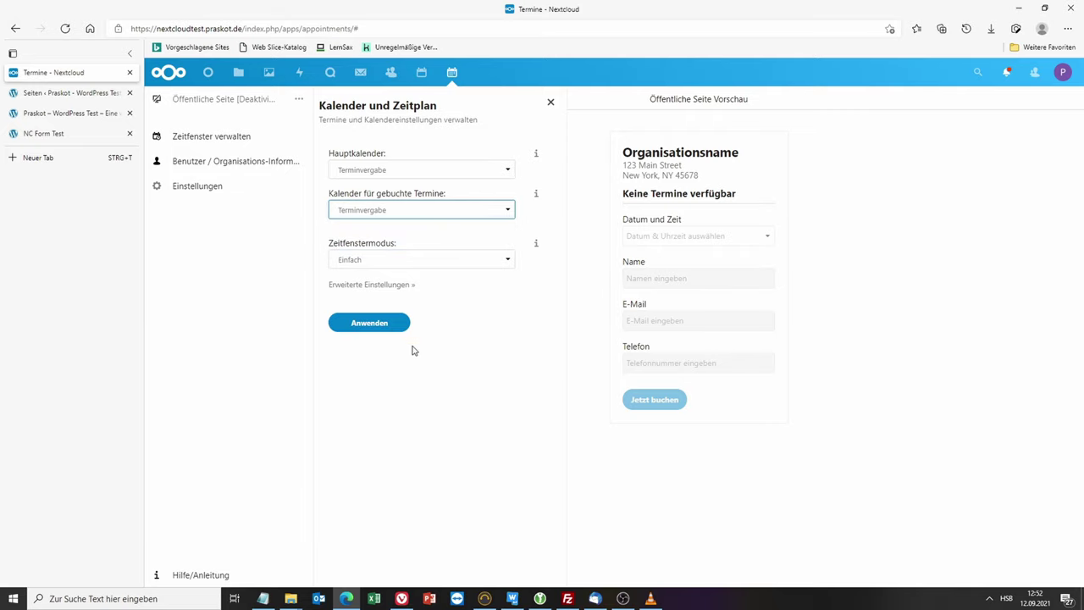
{"action": "left_click", "coordinate": [392, 285]}
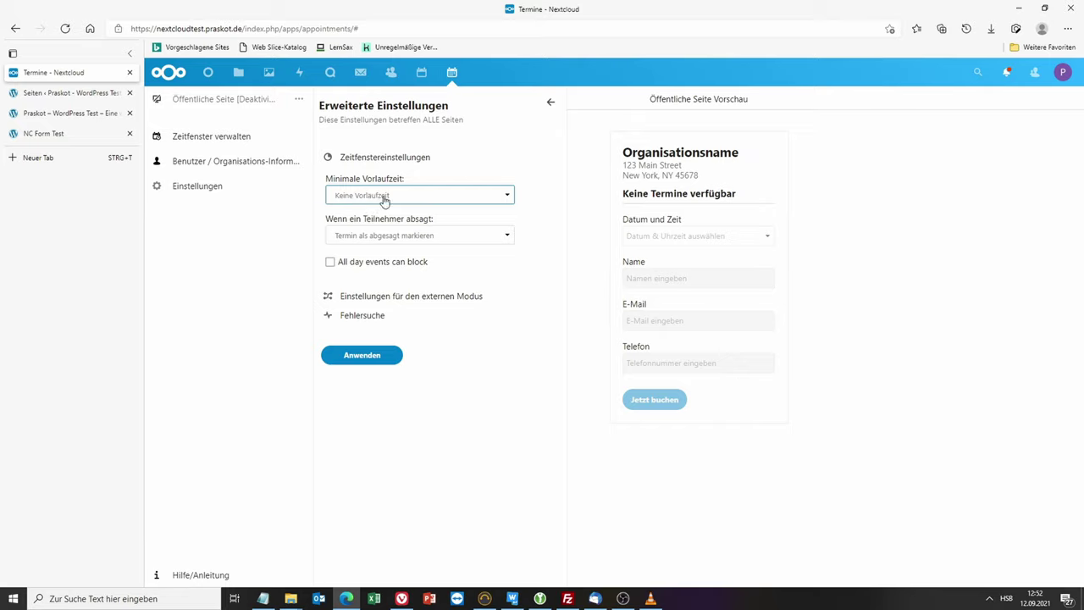
Step: Set Minimale Vorlaufzeit to 30 Minuten and apply the advanced settings
{"action": "left_click", "coordinate": [453, 199]}
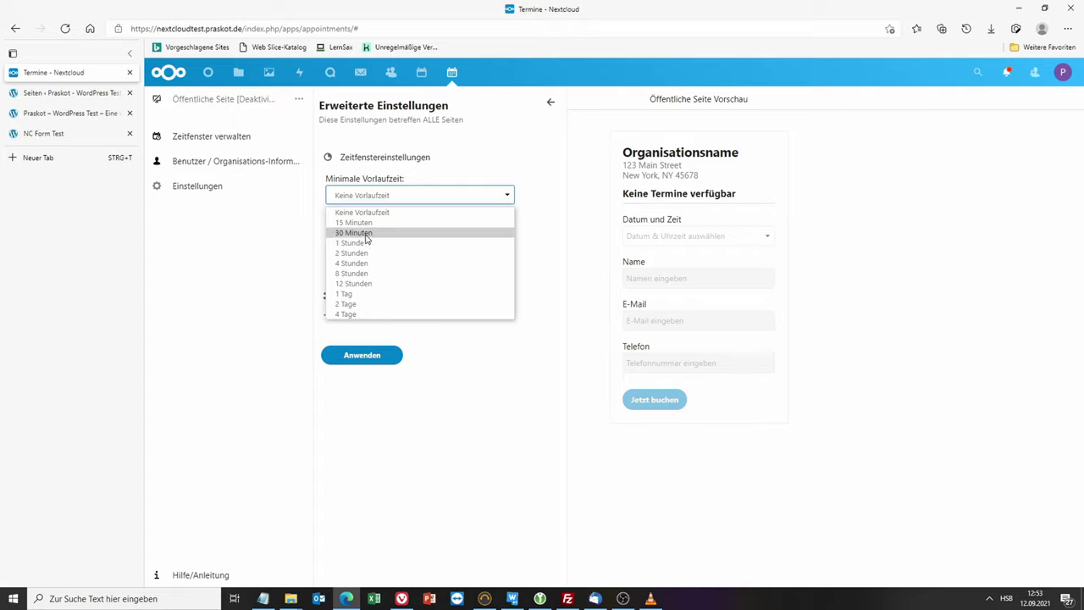
{"action": "left_click", "coordinate": [352, 233]}
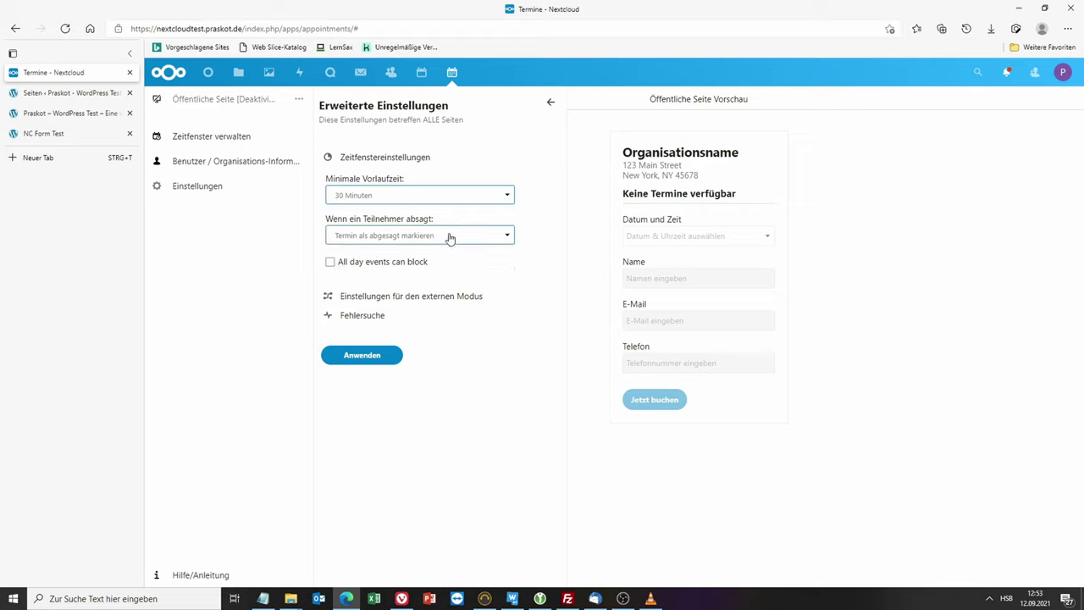
{"action": "left_click", "coordinate": [362, 355]}
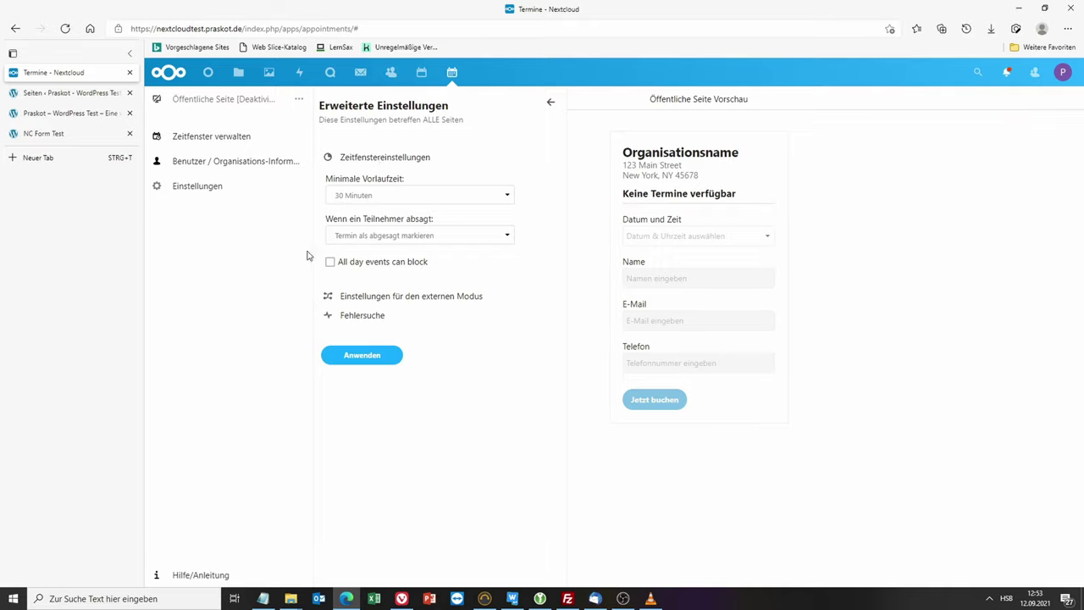
{"action": "left_click", "coordinate": [229, 170]}
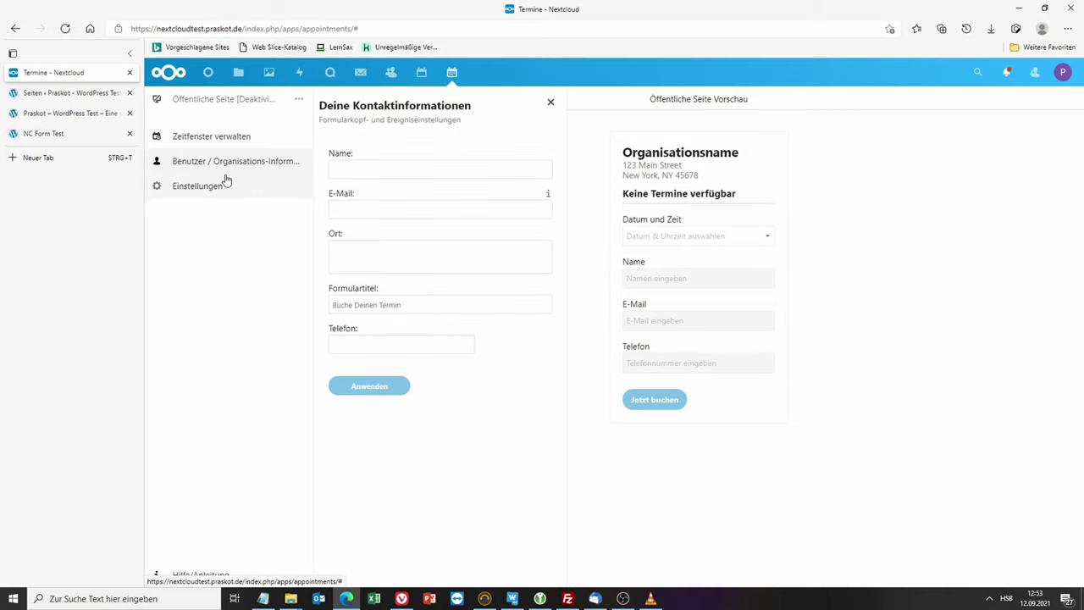
Step: Enter 'Remote Support' as the contact name and fill in the contact e-mail address
{"action": "left_click", "coordinate": [340, 173]}
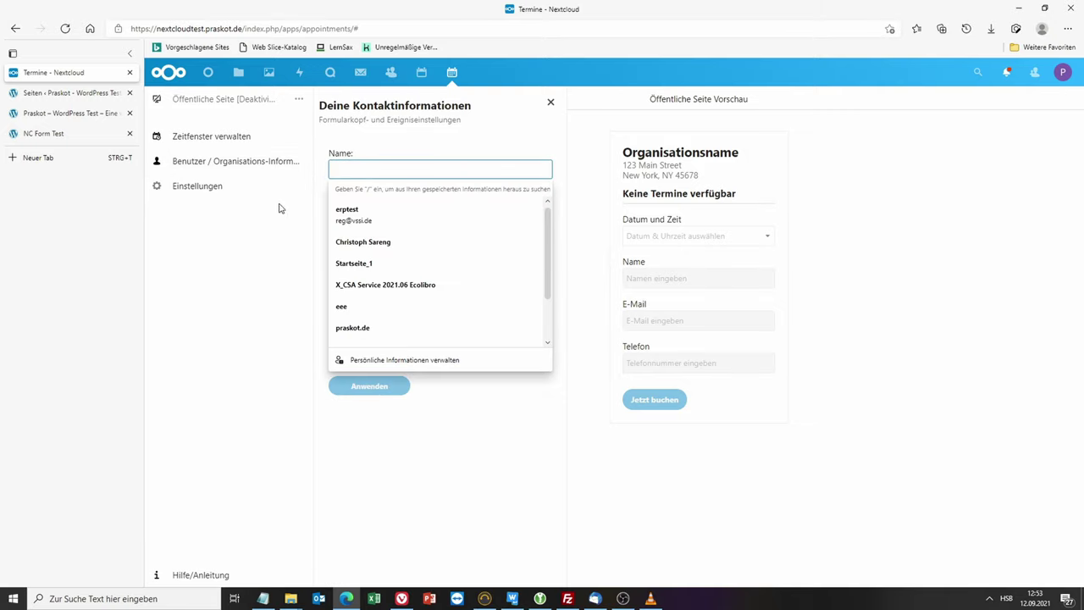
{"action": "type", "text": "Support"}
{"action": "key", "text": "Left"}
{"action": "key", "text": "Left"}
{"action": "key", "text": "Left"}
{"action": "key", "text": "Left"}
{"action": "key", "text": "Left"}
{"action": "key", "text": "Left"}
{"action": "key", "text": "Left"}
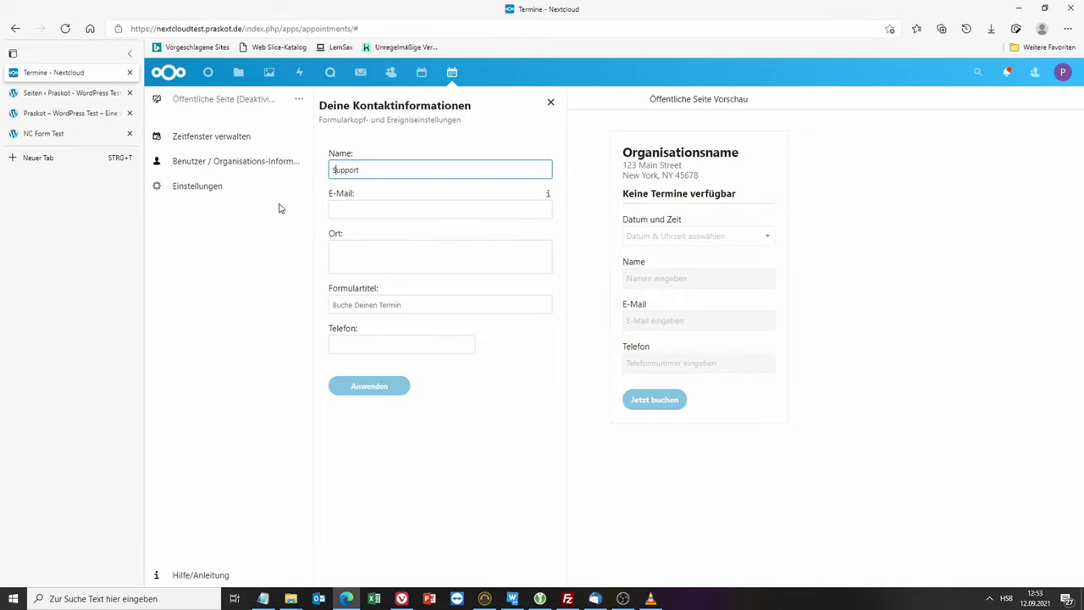
{"action": "type", "text": "Remote"}
{"action": "left_click", "coordinate": [389, 208]}
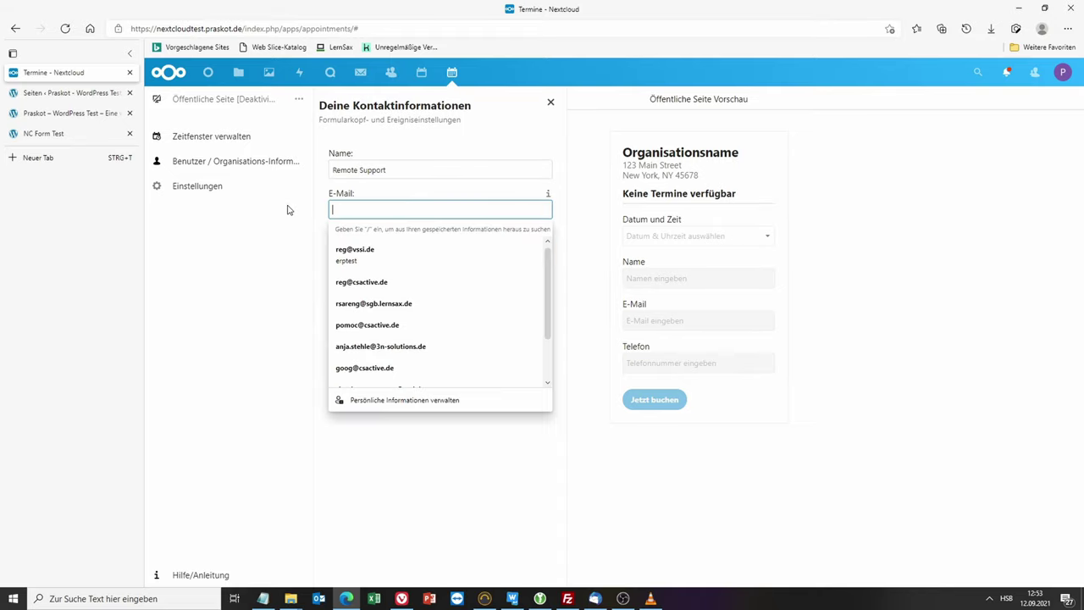
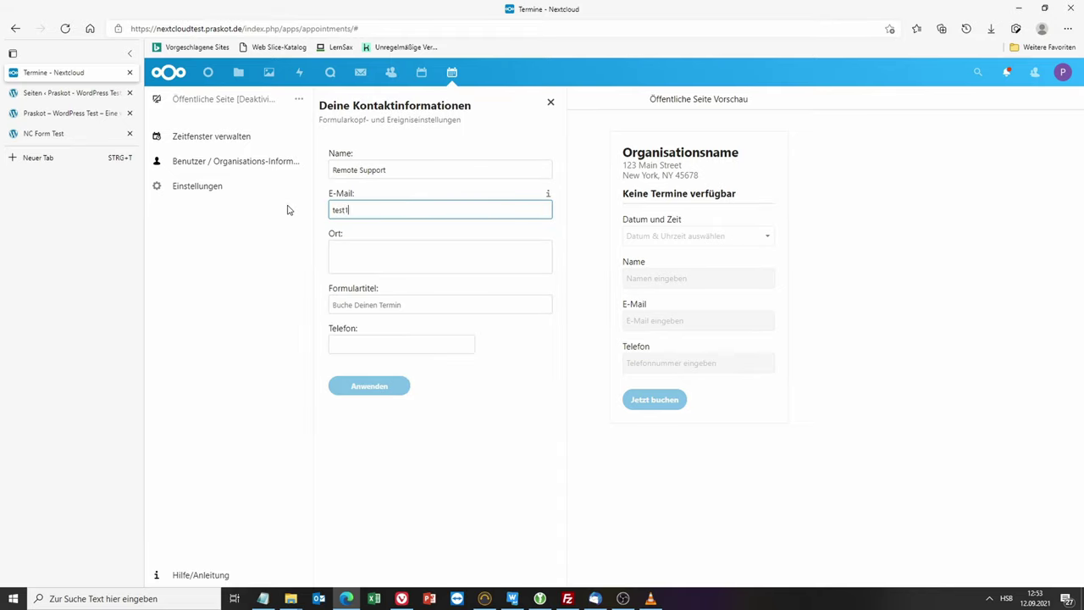
Step: Set location 'Remote', form title 'Buche deinen remote Termin' and the phone number, then apply
{"action": "left_click", "coordinate": [455, 260]}
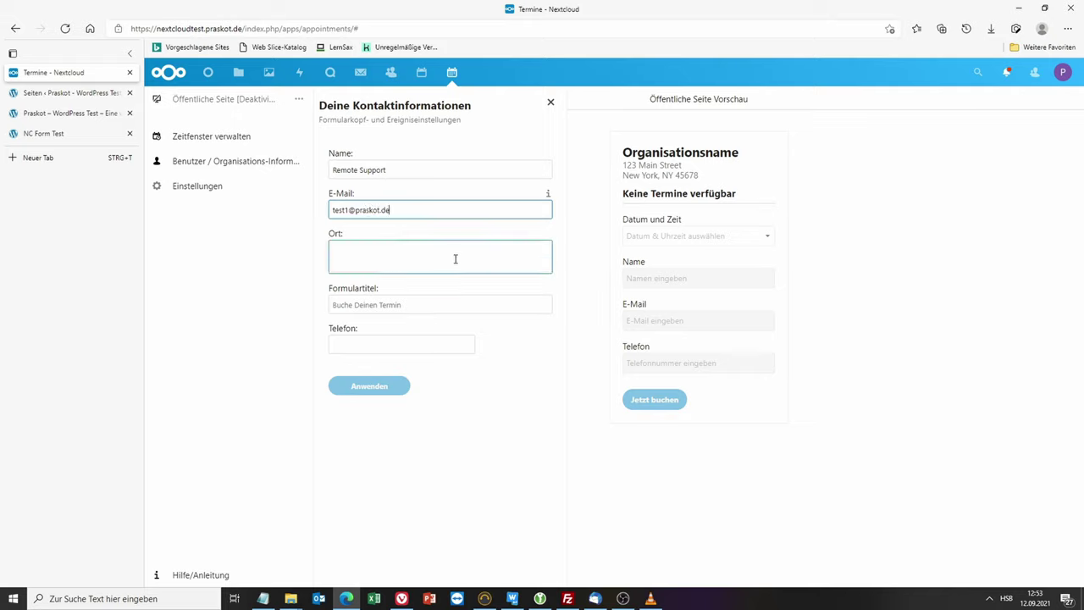
{"action": "type", "text": "Remote"}
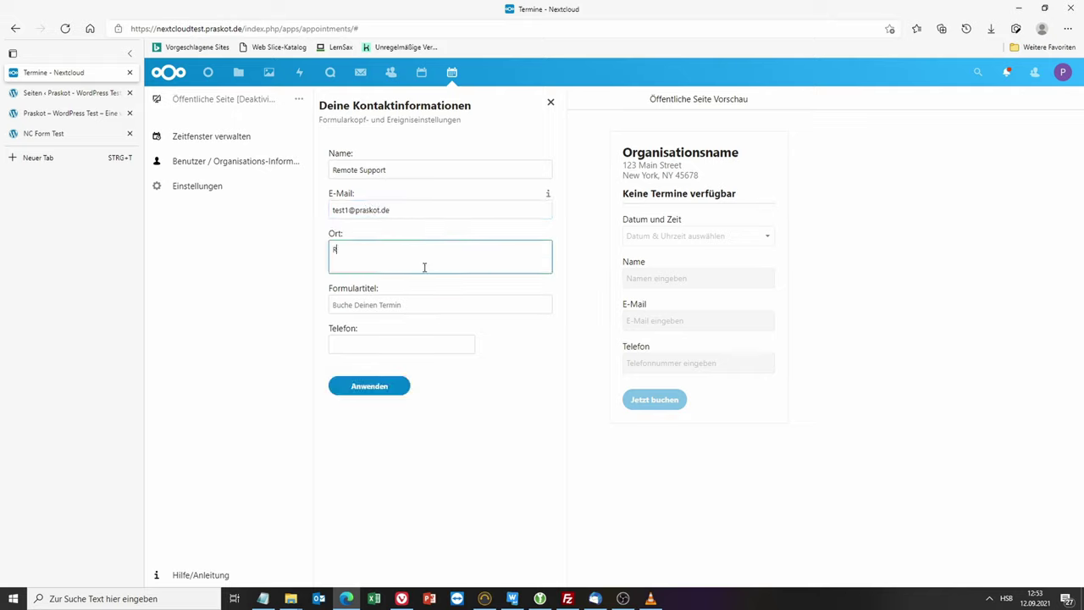
{"action": "left_click", "coordinate": [426, 303]}
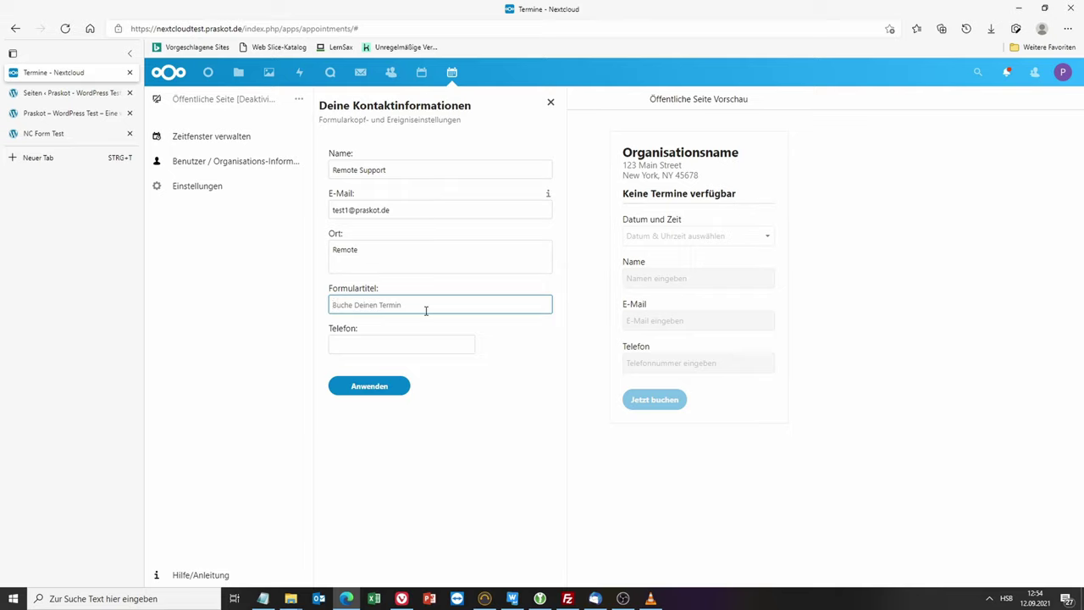
{"action": "type", "text": "Buche deinen remote Termin"}
{"action": "left_click", "coordinate": [407, 345]}
{"action": "type", "text": "+"}
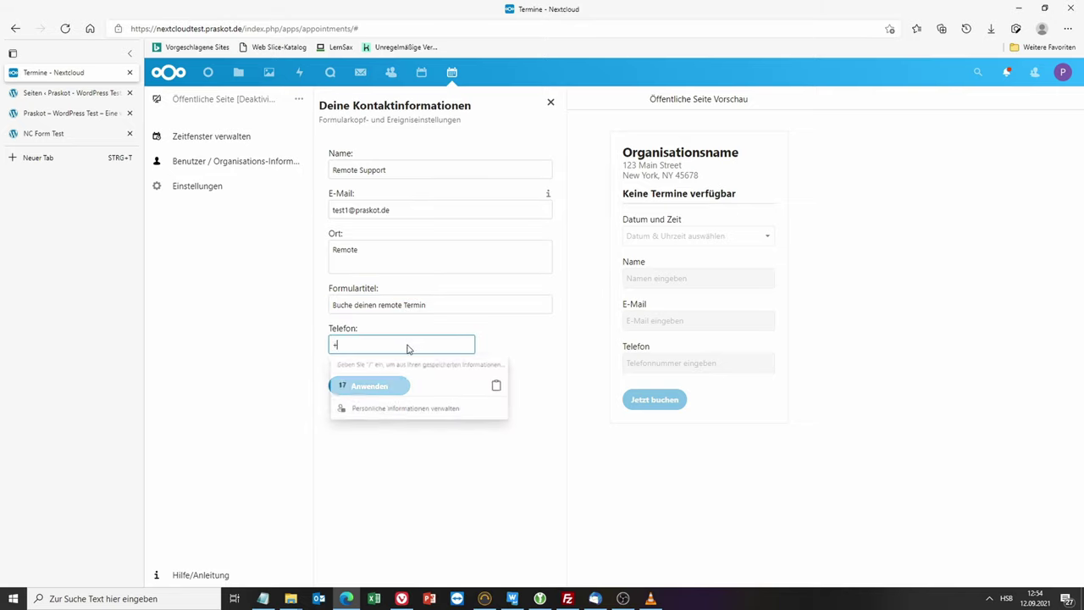
{"action": "type", "text": "123456789"}
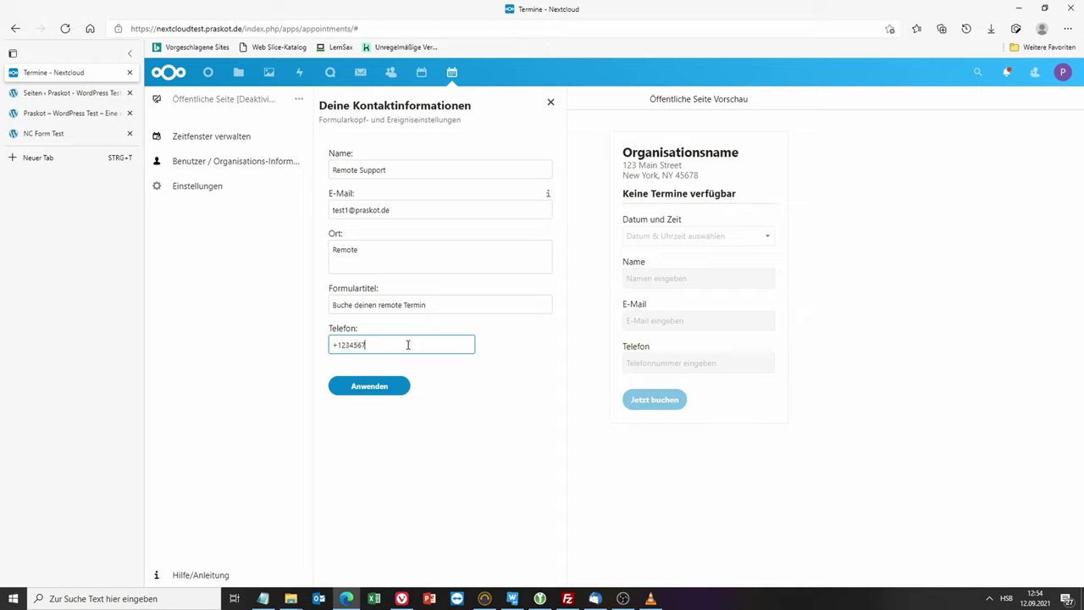
{"action": "left_click", "coordinate": [374, 385]}
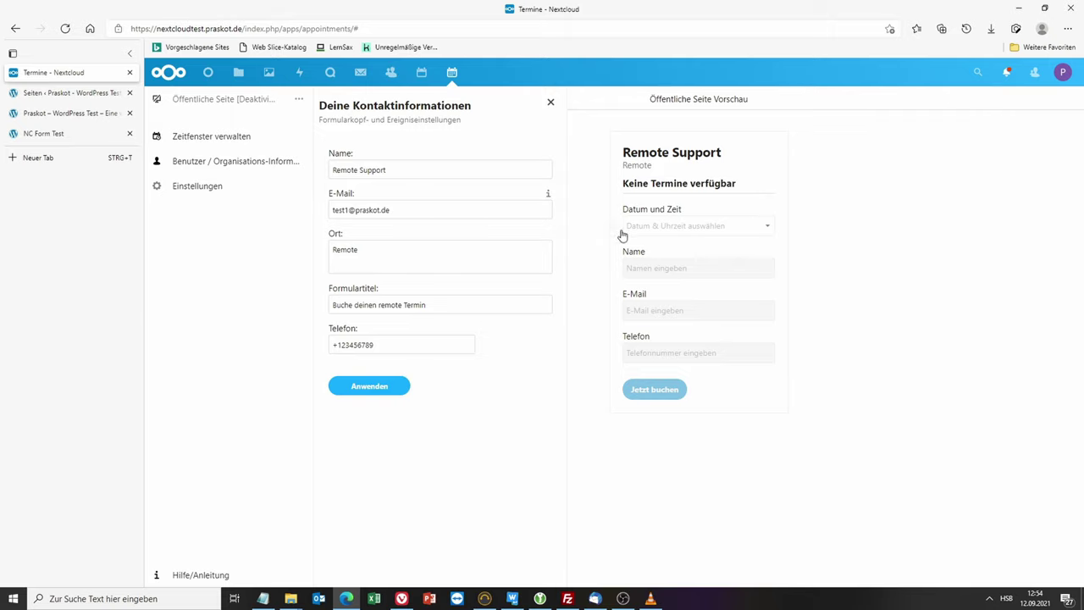
{"action": "left_click", "coordinate": [196, 191]}
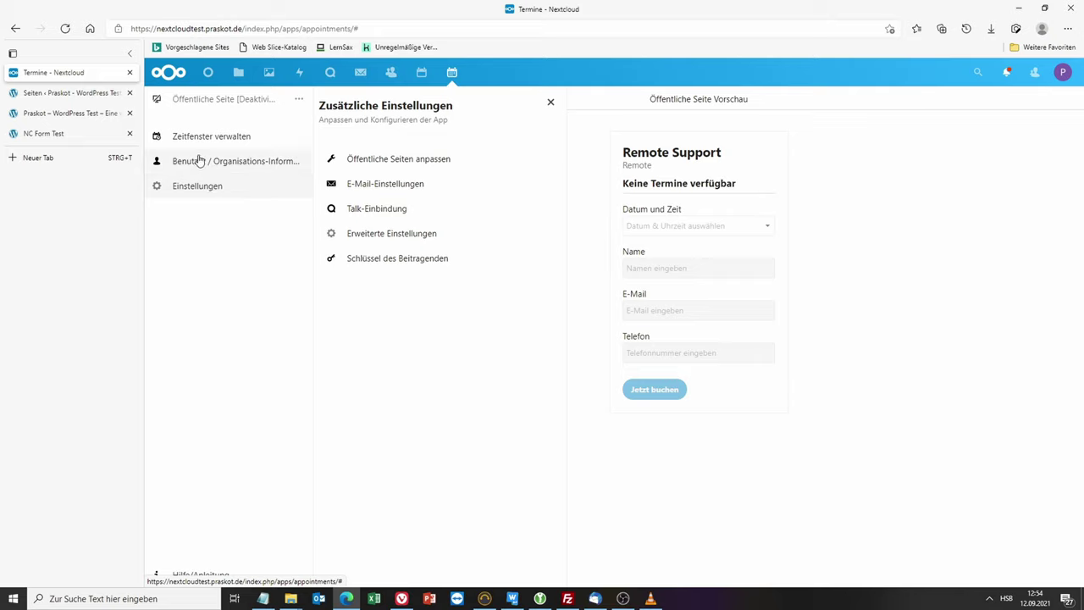
Step: Enable .ics attachments and Bestätigt/Abgesagt notifications, keep e-mail validation on, and apply
{"action": "left_click", "coordinate": [347, 184]}
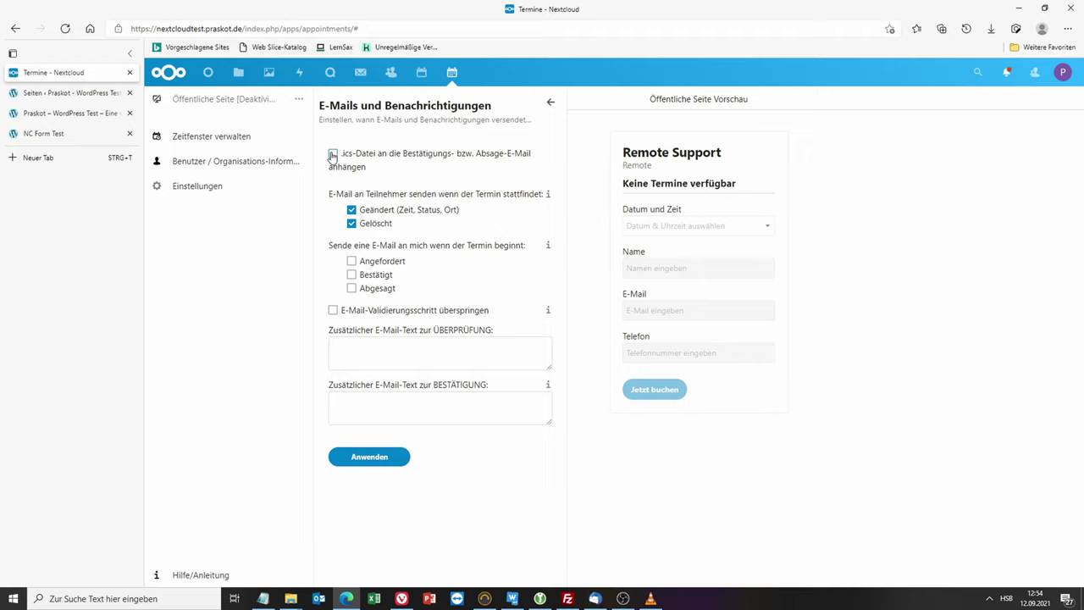
{"action": "left_click", "coordinate": [333, 154]}
{"action": "left_click", "coordinate": [352, 276]}
{"action": "left_click", "coordinate": [352, 289]}
{"action": "left_click", "coordinate": [333, 311]}
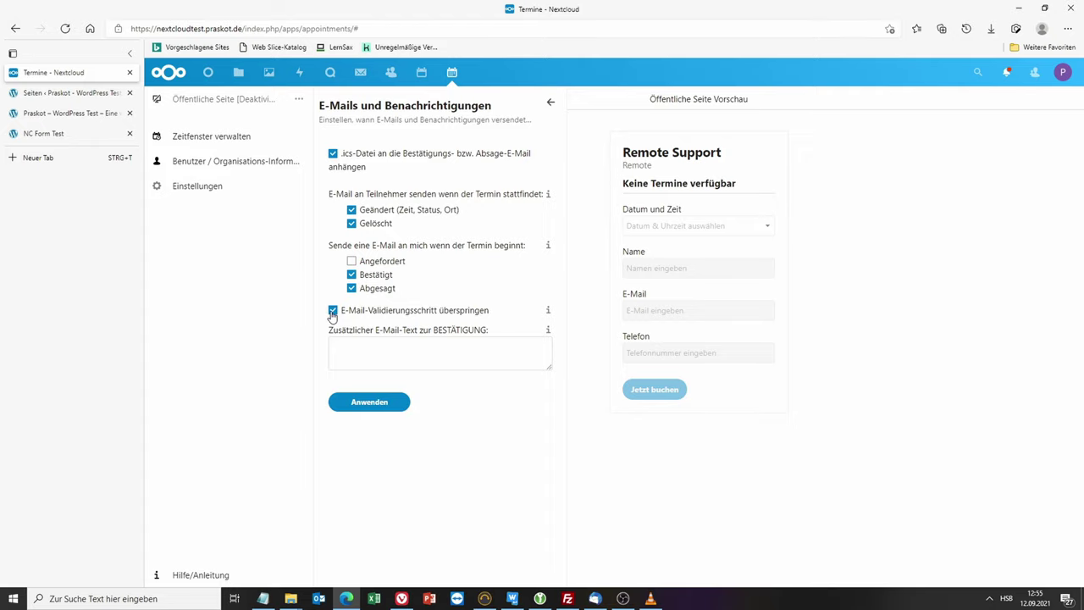
{"action": "left_click", "coordinate": [333, 312]}
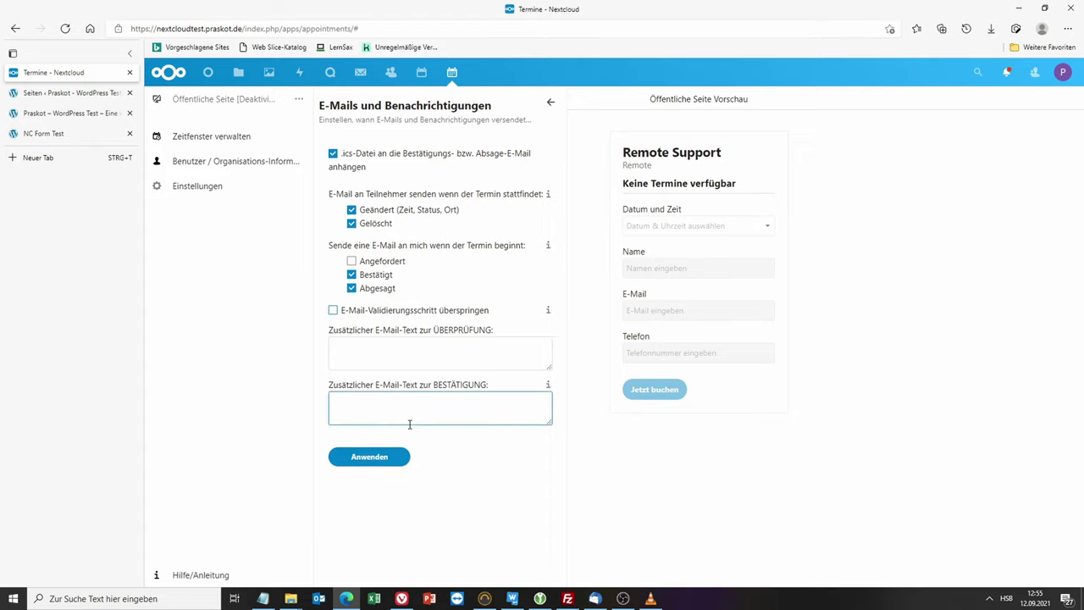
{"action": "left_click", "coordinate": [373, 458]}
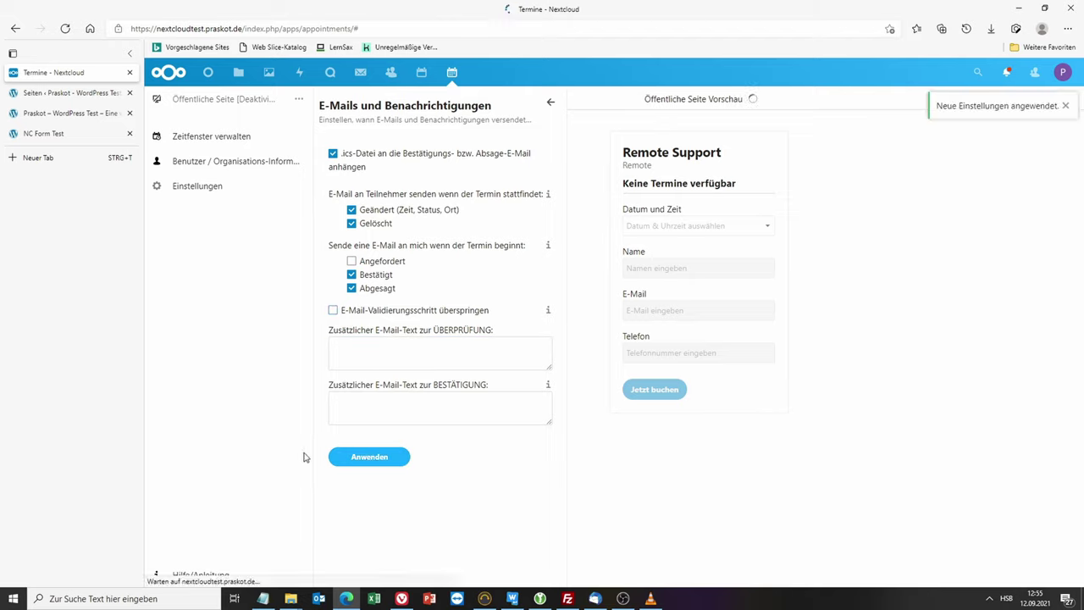
{"action": "left_click", "coordinate": [206, 140]}
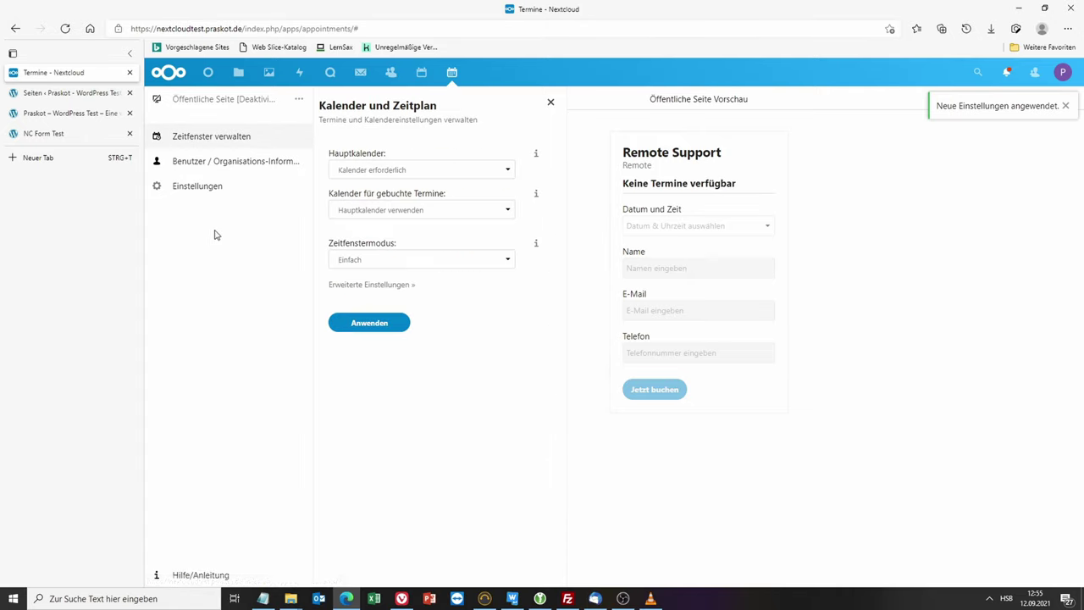
Step: Choose Terminvergabe for Hauptkalender and Kalender für gebuchte Termine, then apply the calendar settings
{"action": "left_click", "coordinate": [455, 173]}
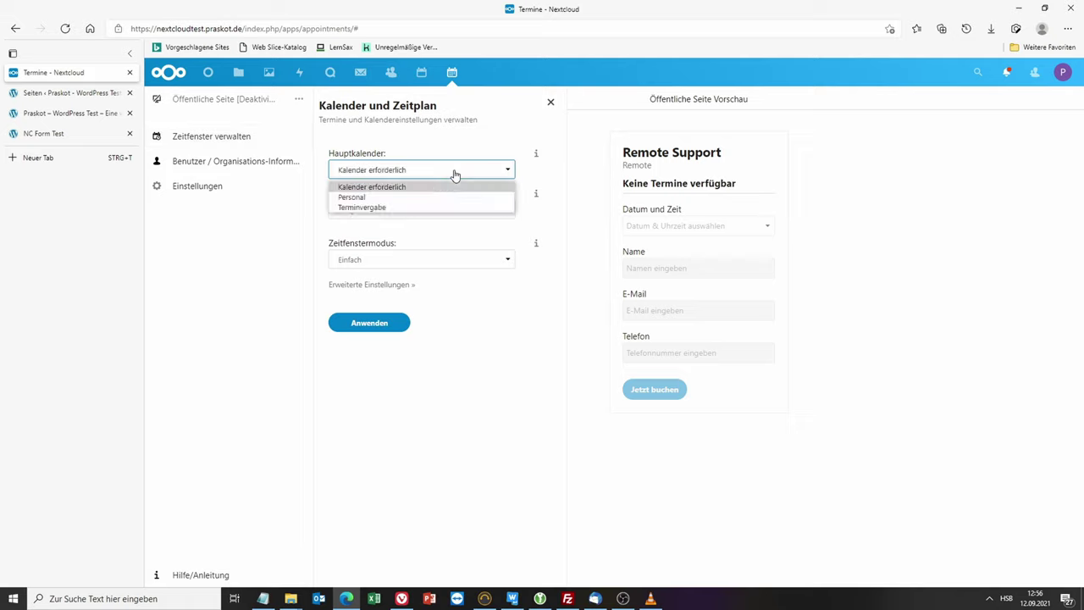
{"action": "left_click", "coordinate": [398, 208]}
{"action": "left_click", "coordinate": [399, 211]}
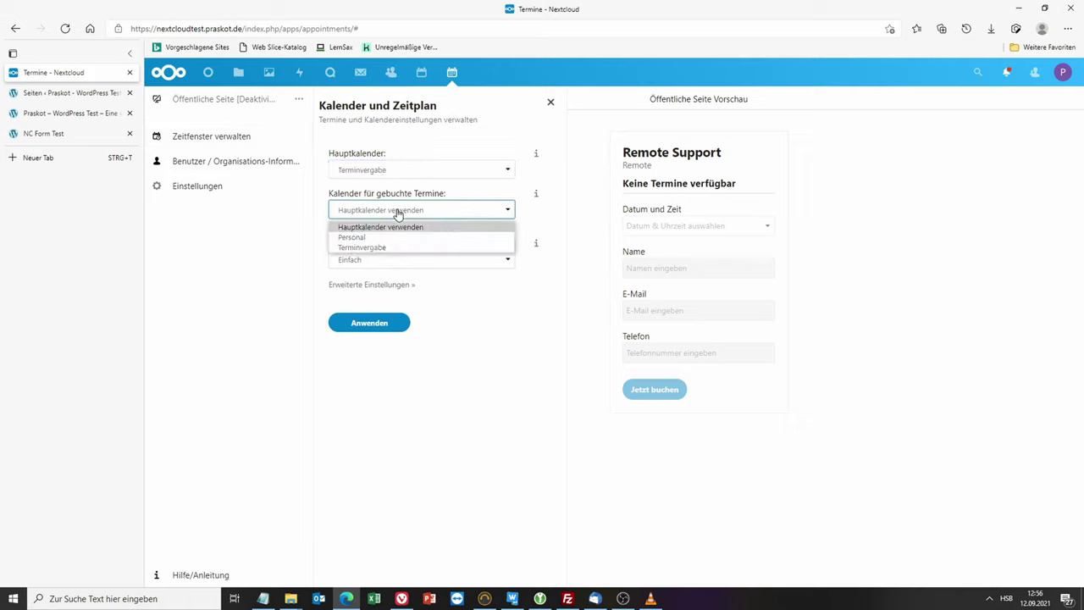
{"action": "left_click", "coordinate": [380, 248]}
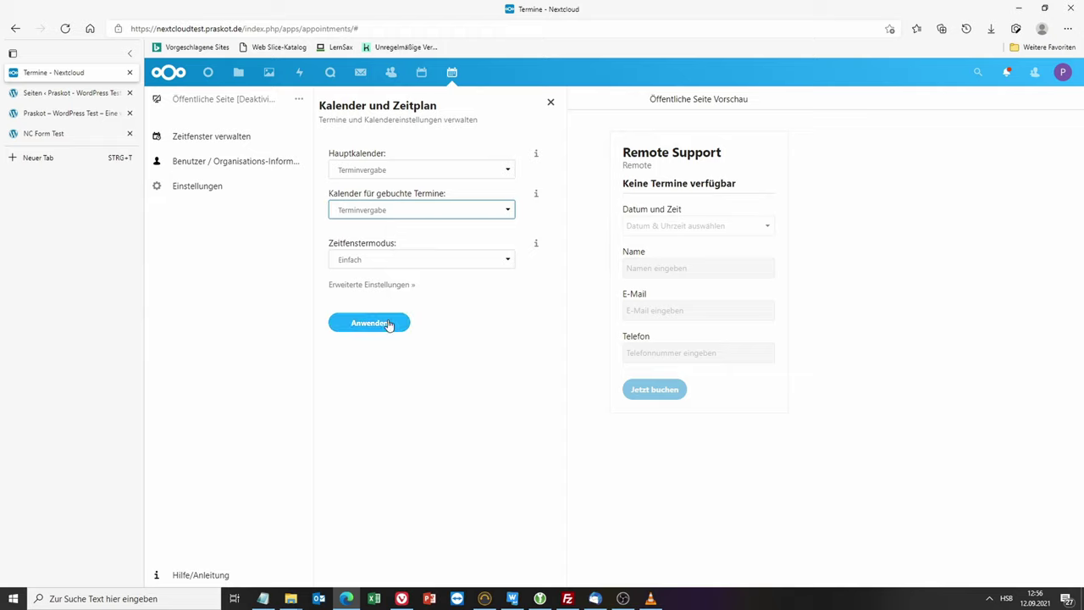
{"action": "left_click", "coordinate": [389, 324]}
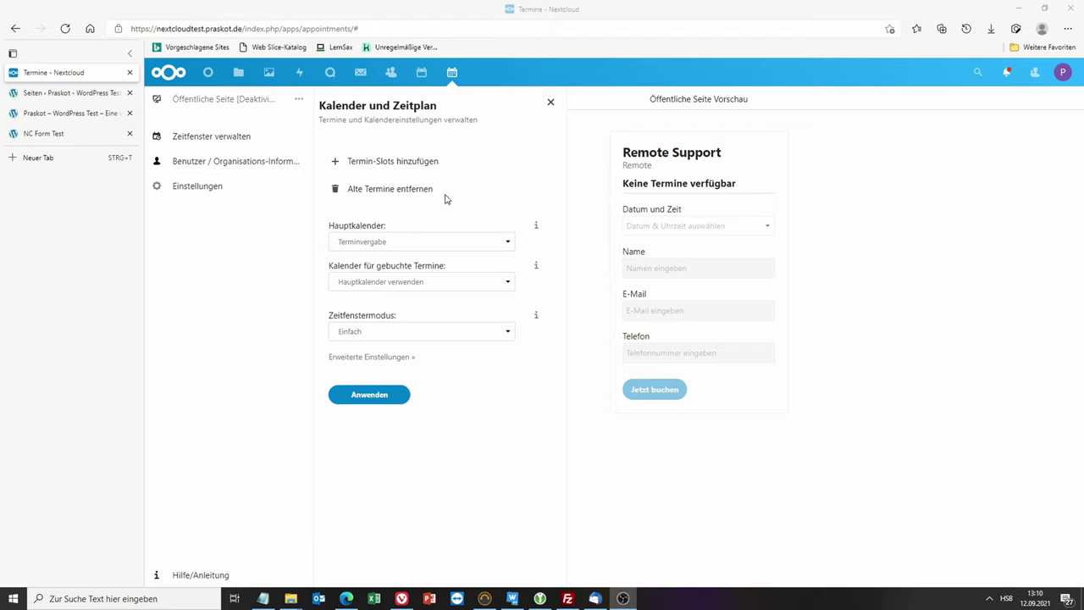
Step: Pick the week of 13–19 September with 30-minute slots and generate its slot grid
{"action": "left_click", "coordinate": [381, 165]}
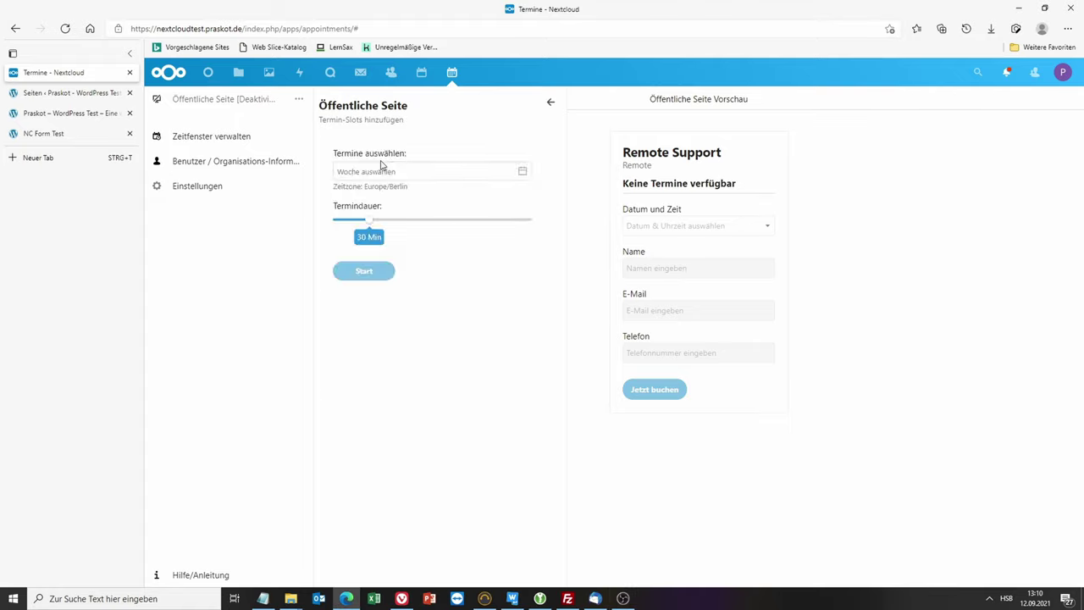
{"action": "left_click", "coordinate": [520, 172]}
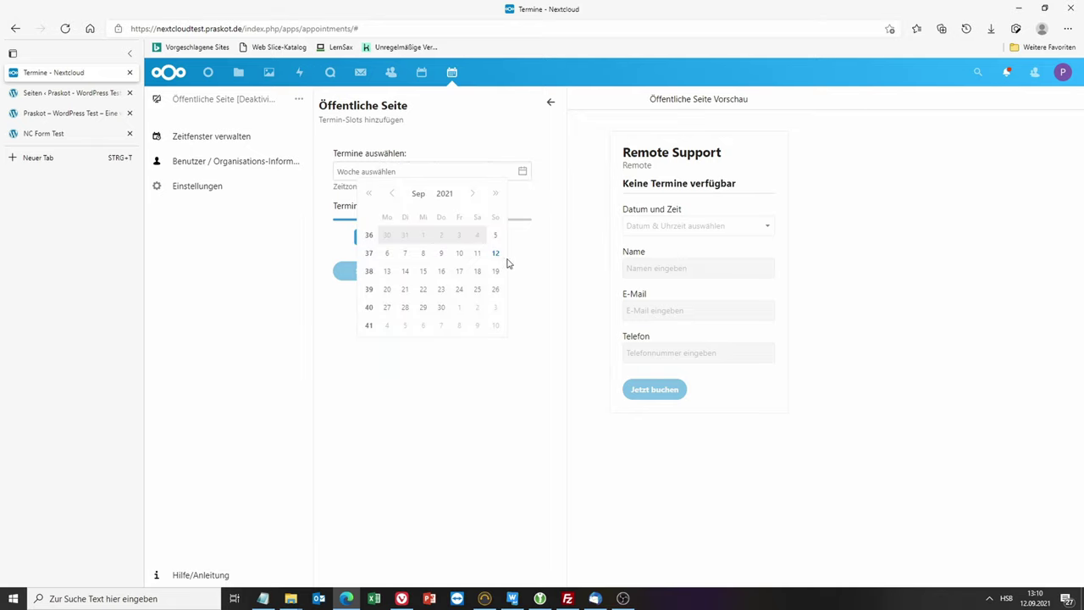
{"action": "left_click", "coordinate": [390, 278]}
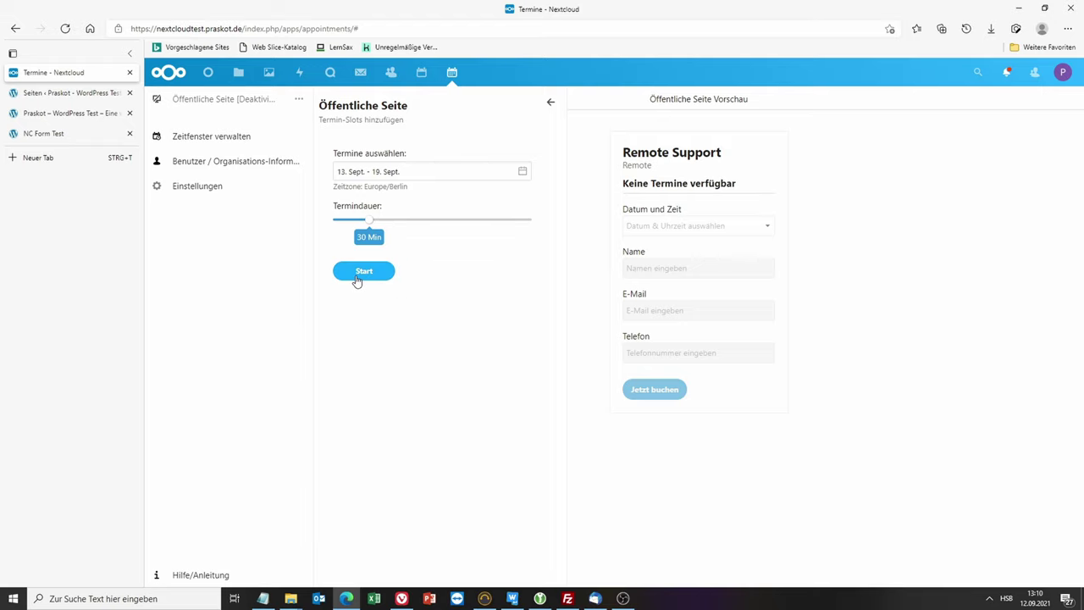
{"action": "left_click", "coordinate": [360, 273]}
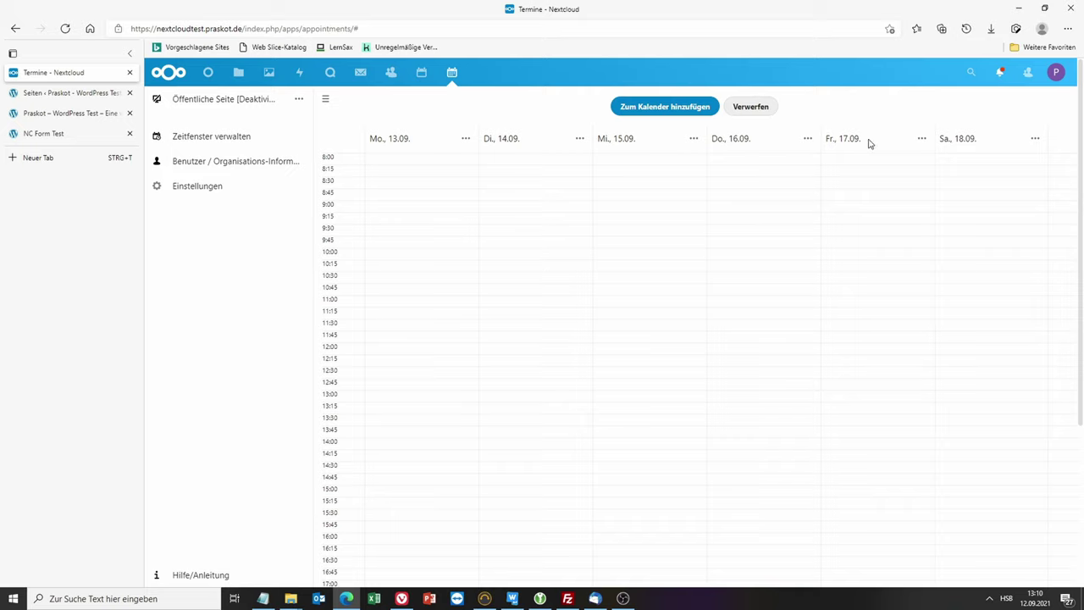
Step: Add four half-hour Monday slots and move them to 13:15, 14:00, 14:45 and 15:25
{"action": "left_click", "coordinate": [466, 139]}
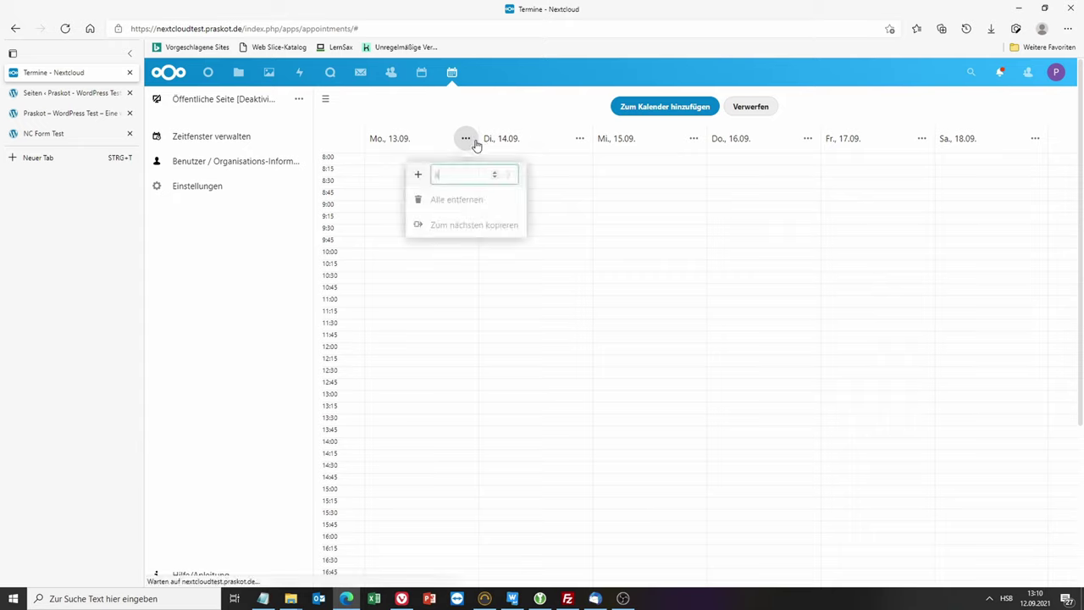
{"action": "left_click", "coordinate": [447, 173]}
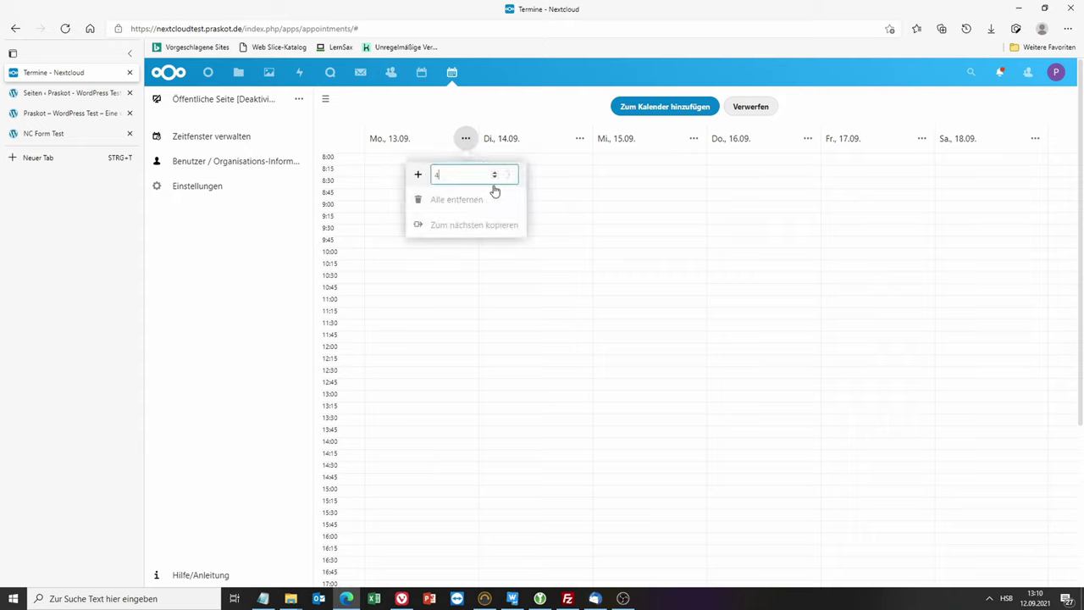
{"action": "key", "text": "Return"}
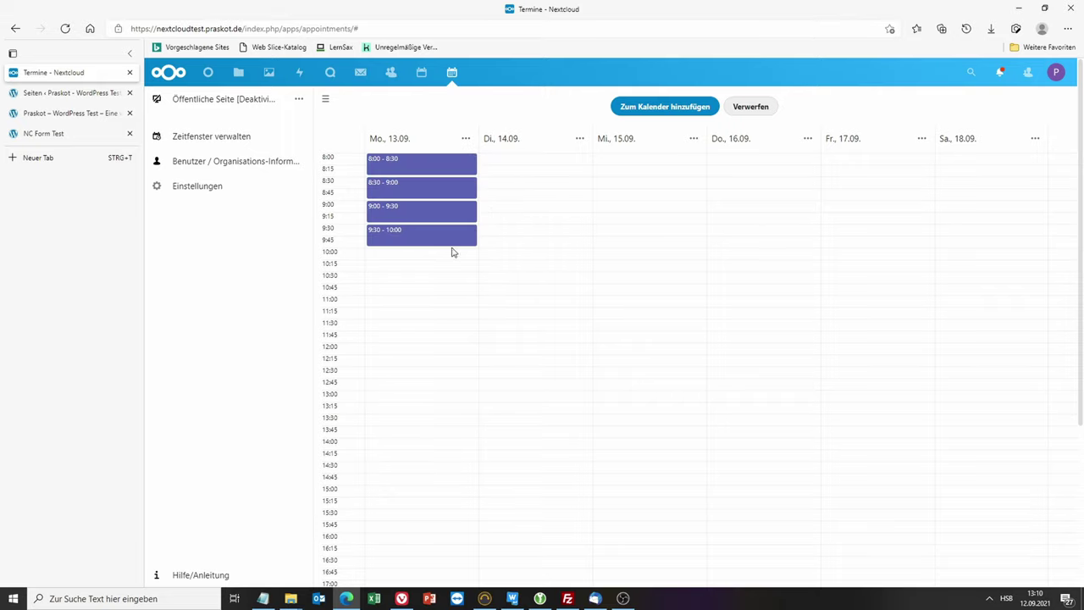
{"action": "left_click_drag", "start_coordinate": [419, 240], "coordinate": [404, 517]}
{"action": "left_click_drag", "start_coordinate": [423, 213], "coordinate": [419, 486]}
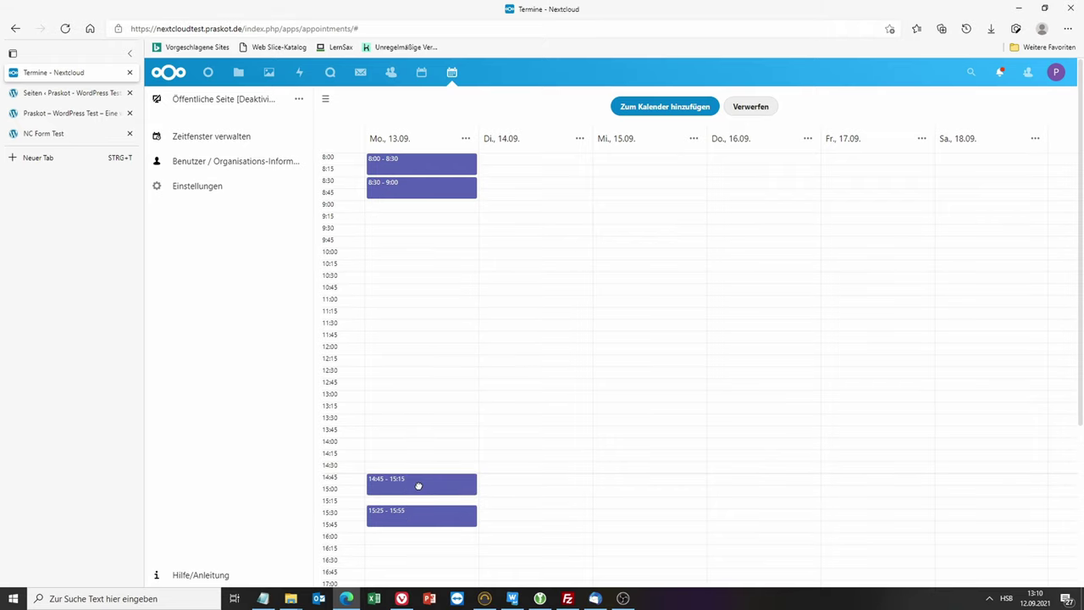
{"action": "left_click_drag", "start_coordinate": [416, 195], "coordinate": [421, 443]}
{"action": "left_click_drag", "start_coordinate": [411, 160], "coordinate": [412, 408]}
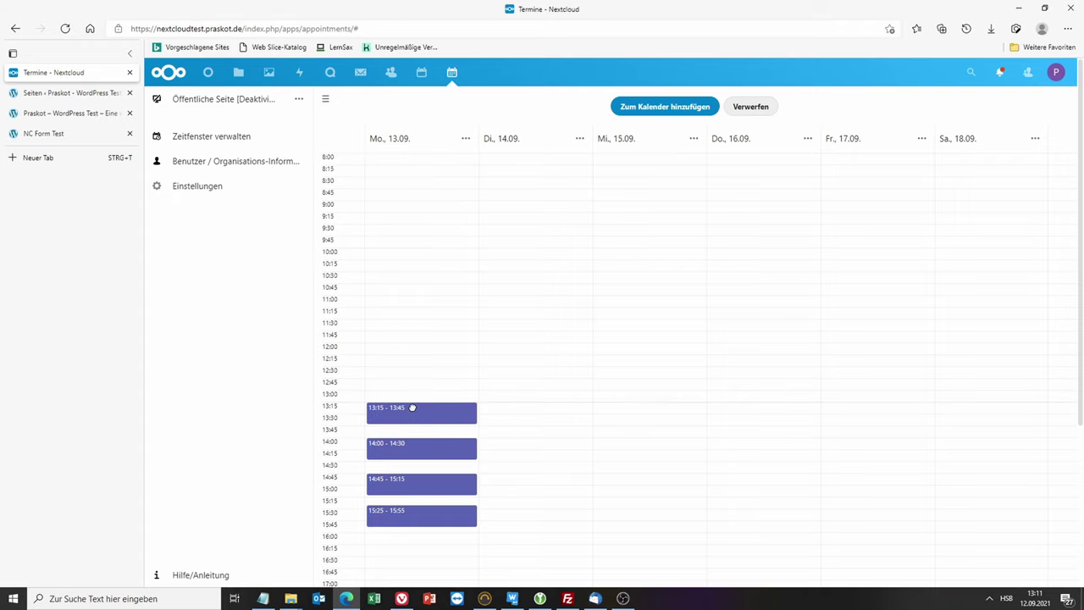
Step: Add eight half-hour Tuesday slots covering 8:00–12:00
{"action": "left_click", "coordinate": [580, 142]}
{"action": "left_click", "coordinate": [509, 176]}
{"action": "left_click", "coordinate": [579, 141]}
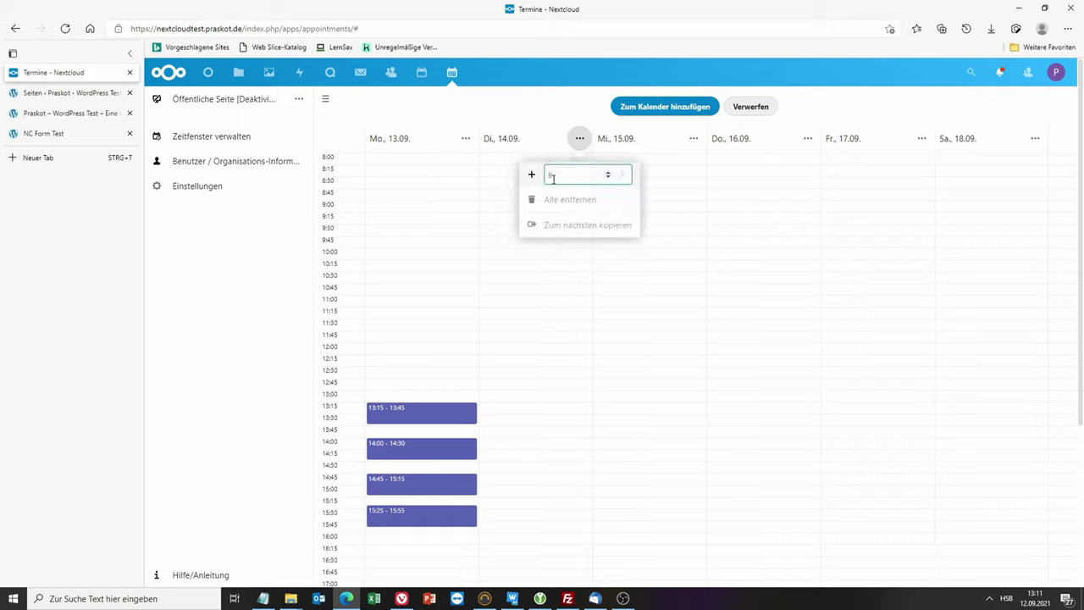
{"action": "left_click", "coordinate": [515, 180]}
{"action": "left_click", "coordinate": [579, 138]}
{"action": "left_click", "coordinate": [534, 175]}
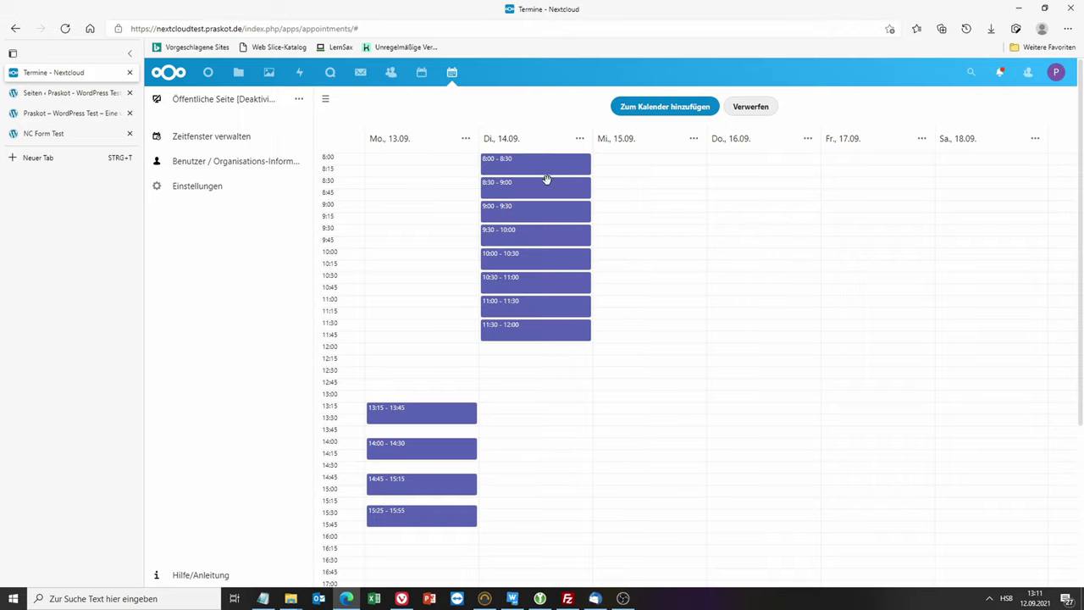
Step: Add two Wednesday slots moved to 11:15 and around noon, then add all slots to the calendar
{"action": "left_click", "coordinate": [693, 139]}
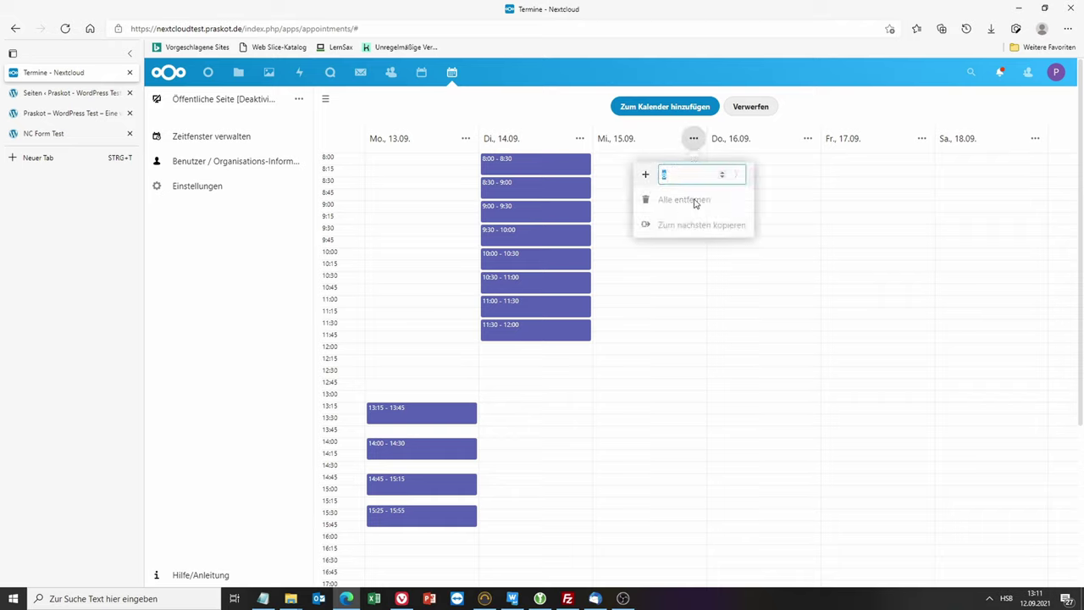
{"action": "type", "text": "2"}
{"action": "key", "text": "Return"}
{"action": "left_click_drag", "start_coordinate": [658, 191], "coordinate": [654, 361]}
{"action": "left_click_drag", "start_coordinate": [638, 168], "coordinate": [646, 318]}
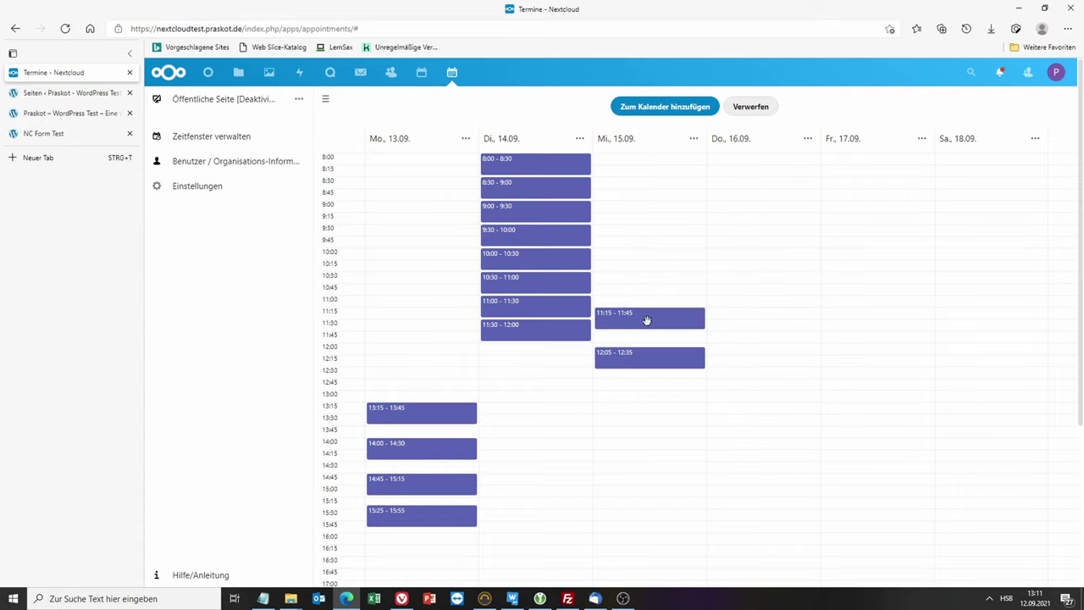
{"action": "left_click", "coordinate": [659, 108]}
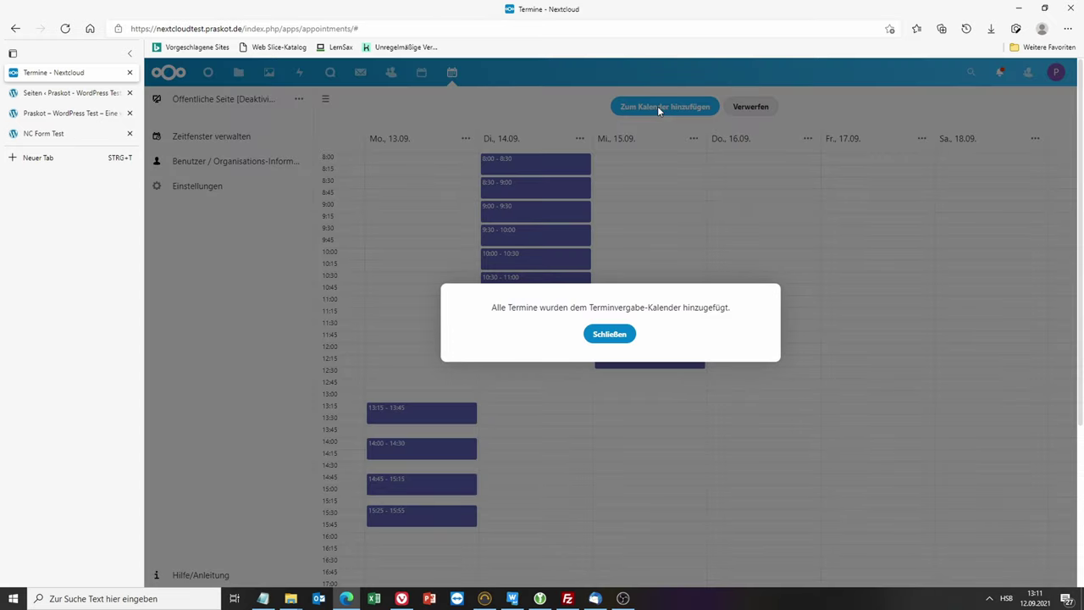
Step: Dismiss the confirmation and toggle Online teilen for the Remote Support booking page, leaving it unshared
{"action": "left_click", "coordinate": [617, 337]}
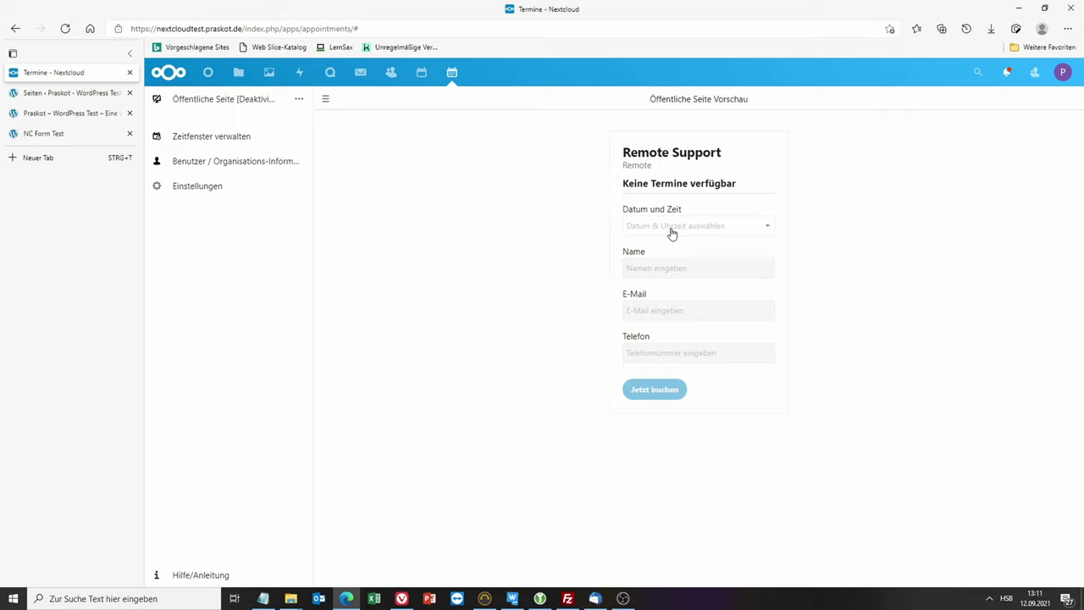
{"action": "left_click", "coordinate": [299, 101]}
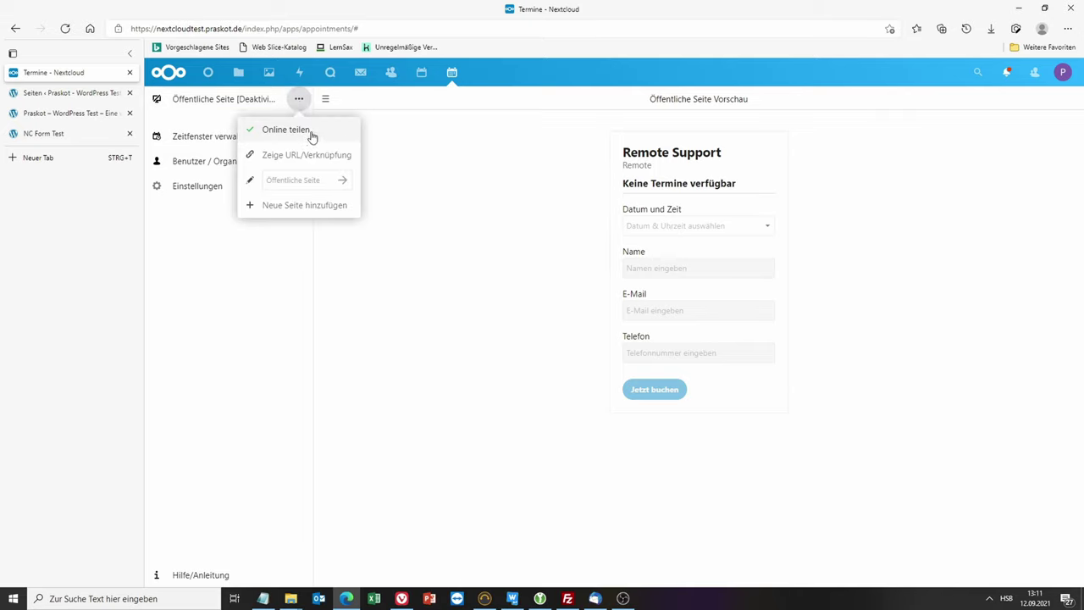
{"action": "left_click", "coordinate": [310, 133]}
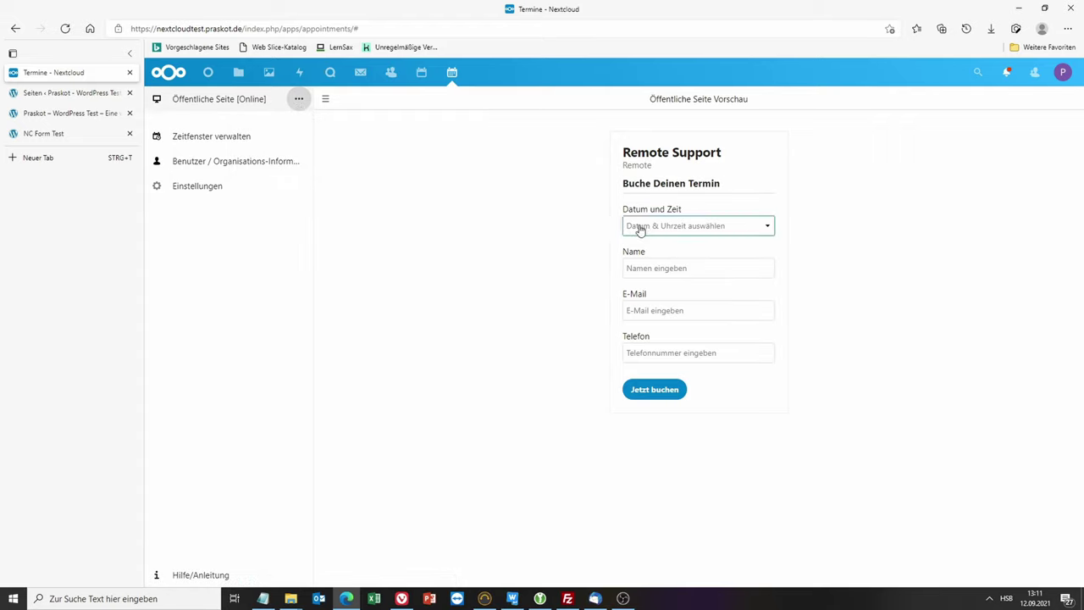
{"action": "left_click", "coordinate": [640, 227]}
{"action": "left_click", "coordinate": [299, 99]}
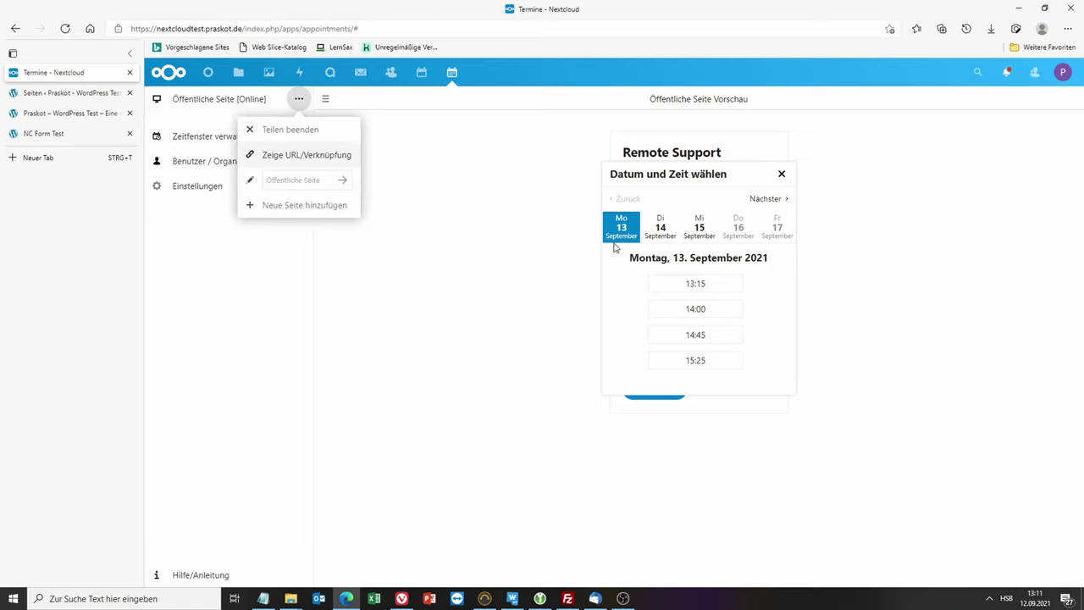
{"action": "left_click", "coordinate": [781, 174]}
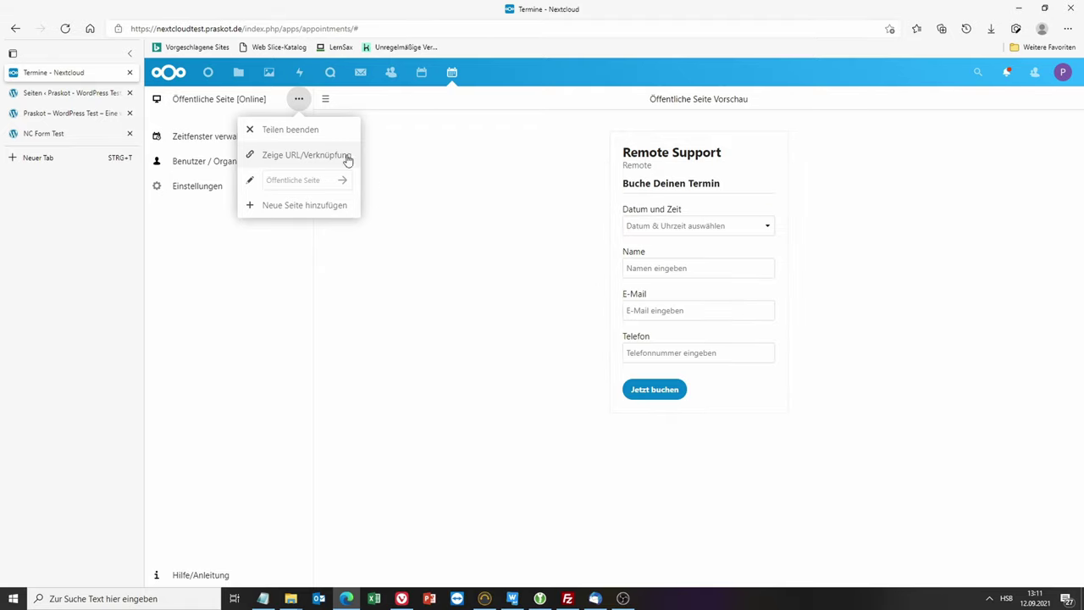
{"action": "left_click", "coordinate": [293, 131]}
{"action": "left_click", "coordinate": [301, 108]}
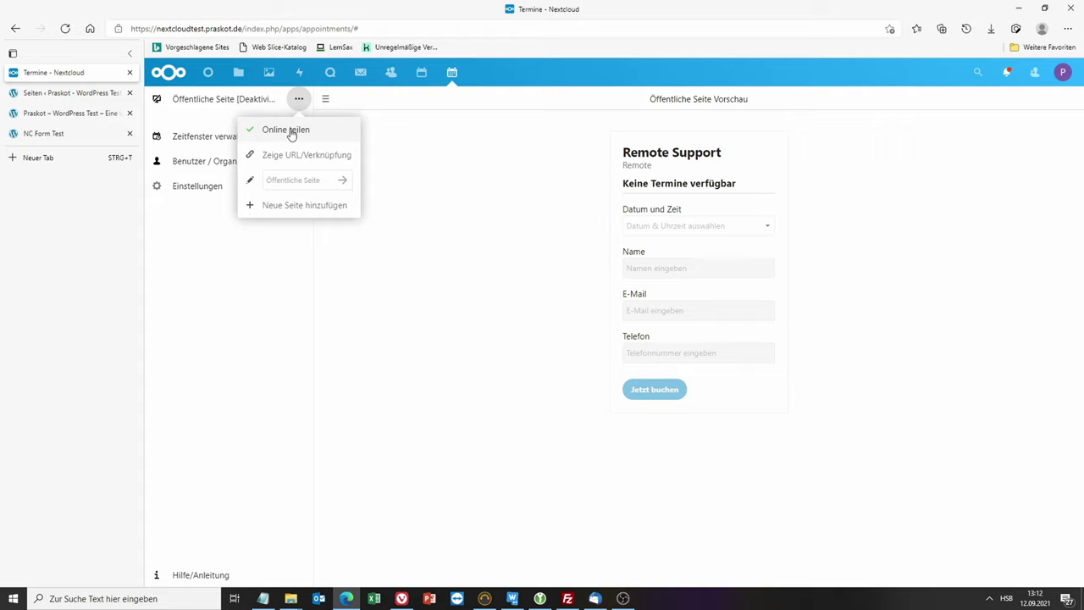
{"action": "left_click", "coordinate": [291, 133]}
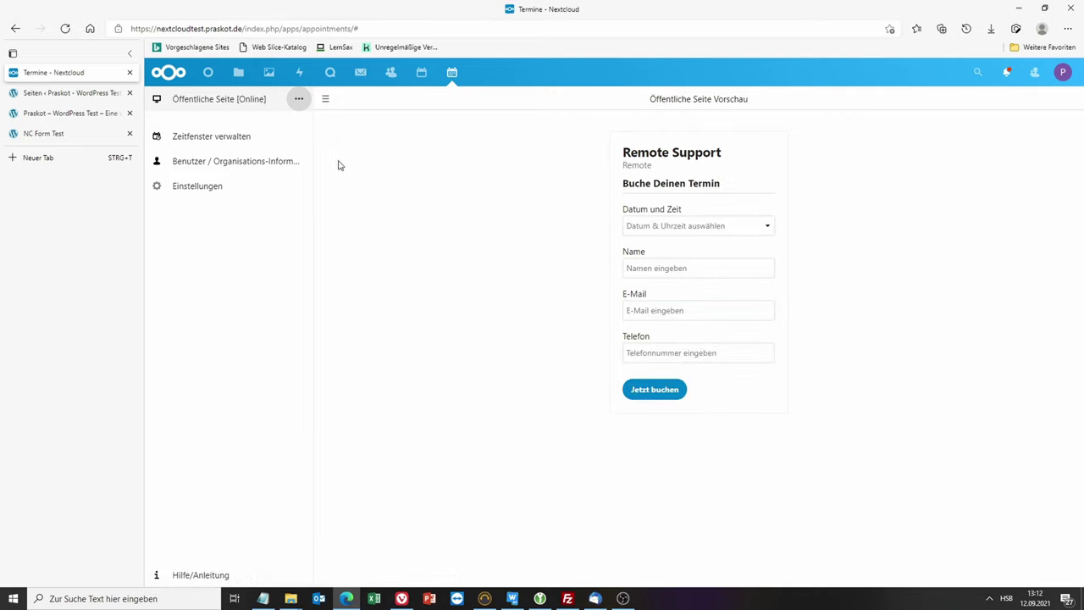
{"action": "left_click", "coordinate": [301, 102]}
{"action": "left_click", "coordinate": [292, 131]}
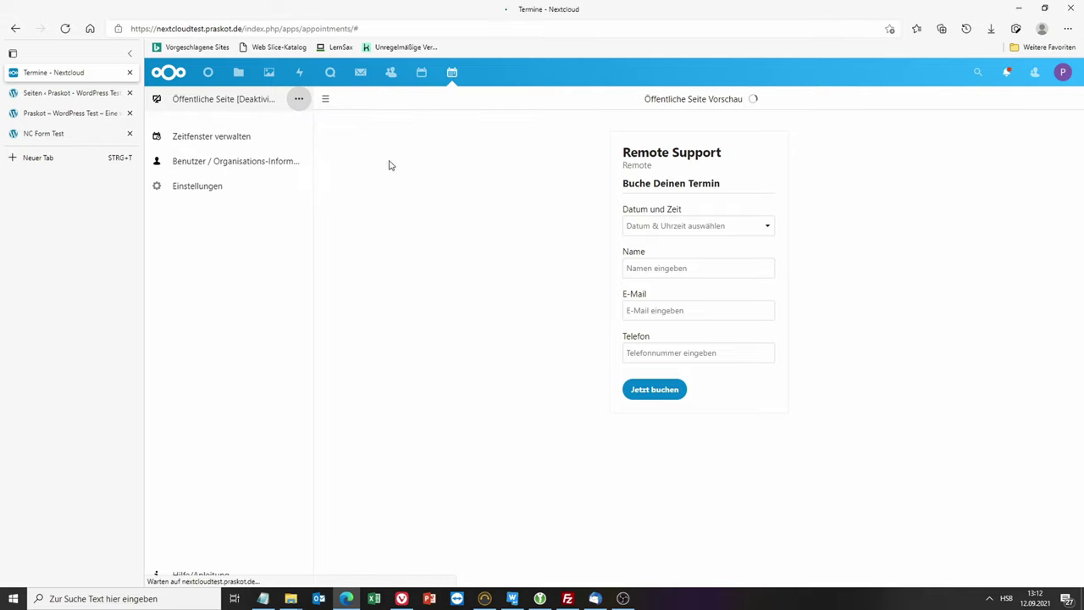
Step: View the public page's URL via Zeige URL/Verknüpfung, then open a new InPrivate Edge window
{"action": "left_click", "coordinate": [298, 101]}
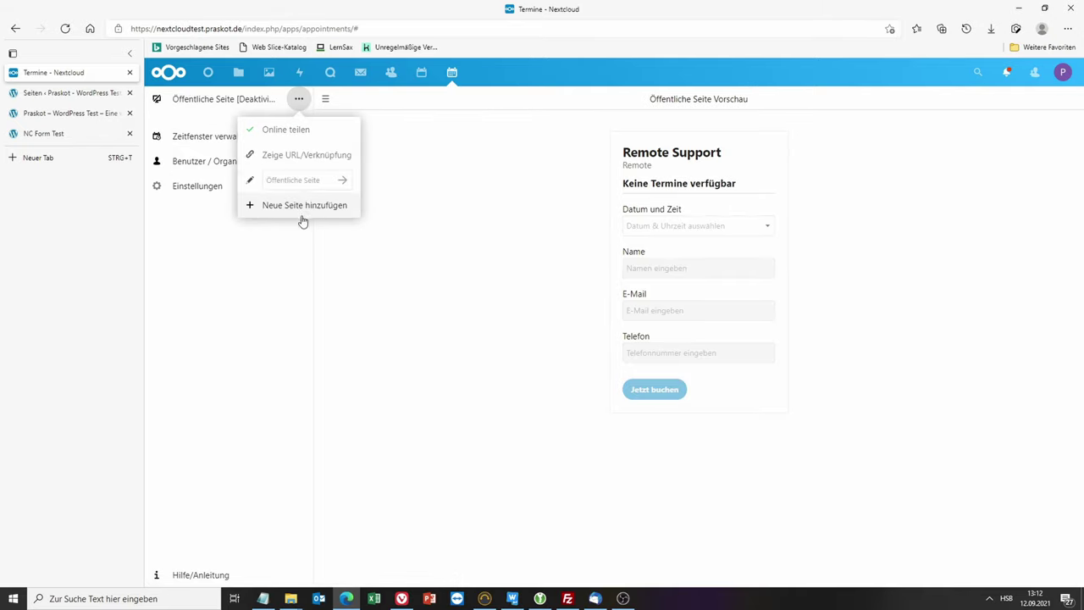
{"action": "left_click", "coordinate": [270, 179]}
{"action": "left_click", "coordinate": [278, 156]}
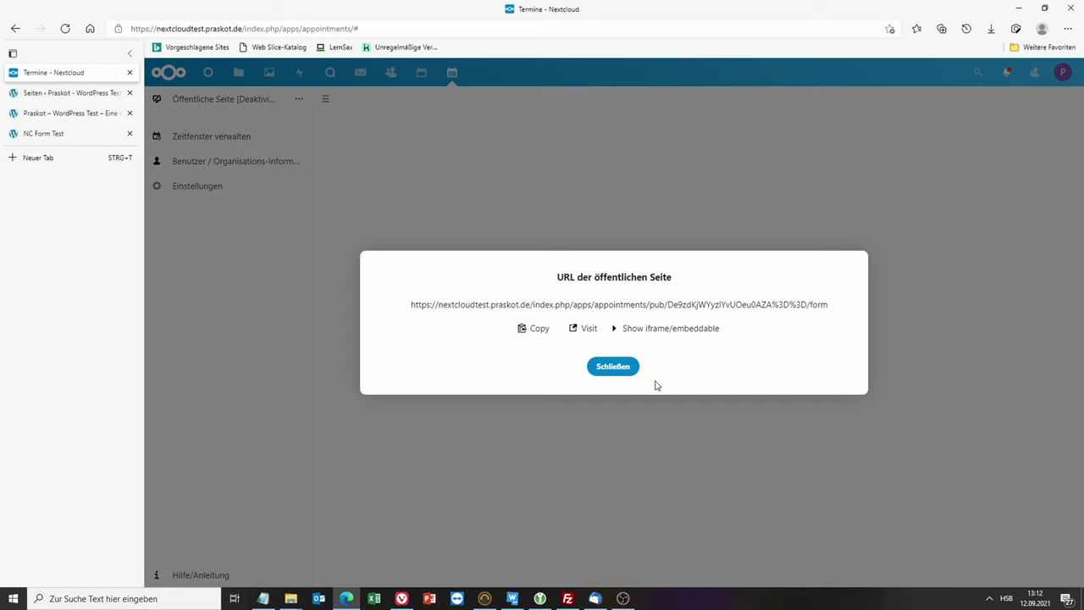
{"action": "left_click", "coordinate": [611, 369]}
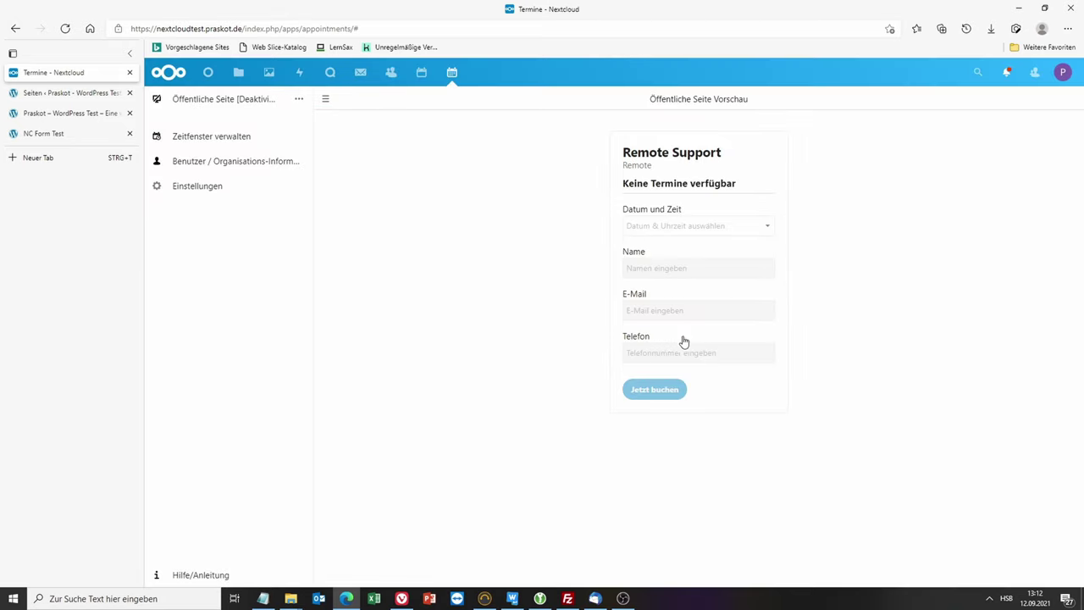
{"action": "left_click", "coordinate": [1066, 28]}
{"action": "left_click", "coordinate": [925, 88]}
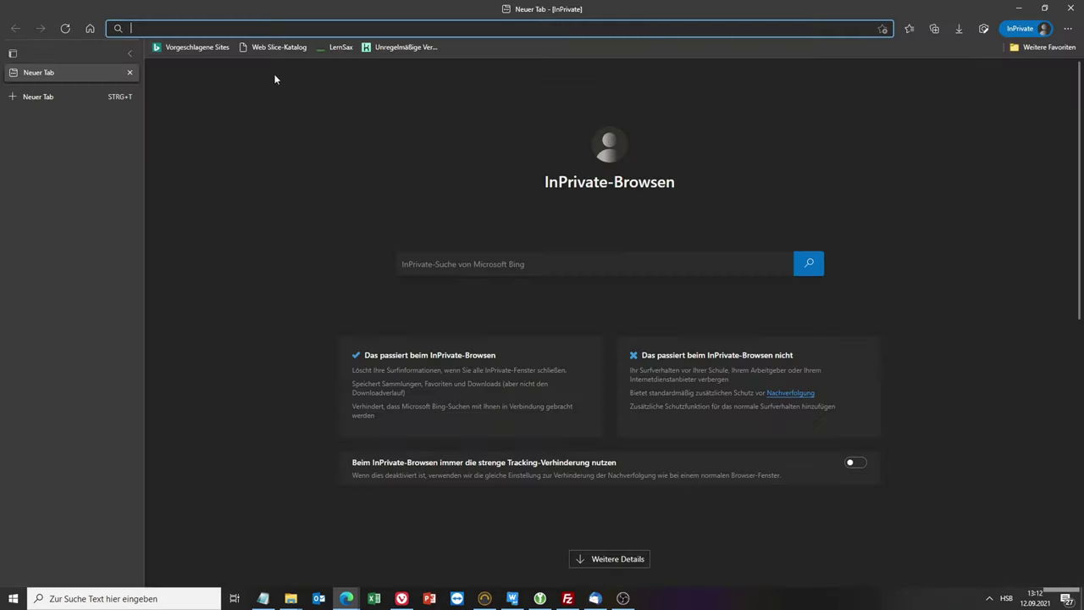
Step: Load the booking URL in the private window, set the page to Online teilen in Nextcloud, and reload it
{"action": "right_click", "coordinate": [228, 31]}
{"action": "left_click", "coordinate": [280, 161]}
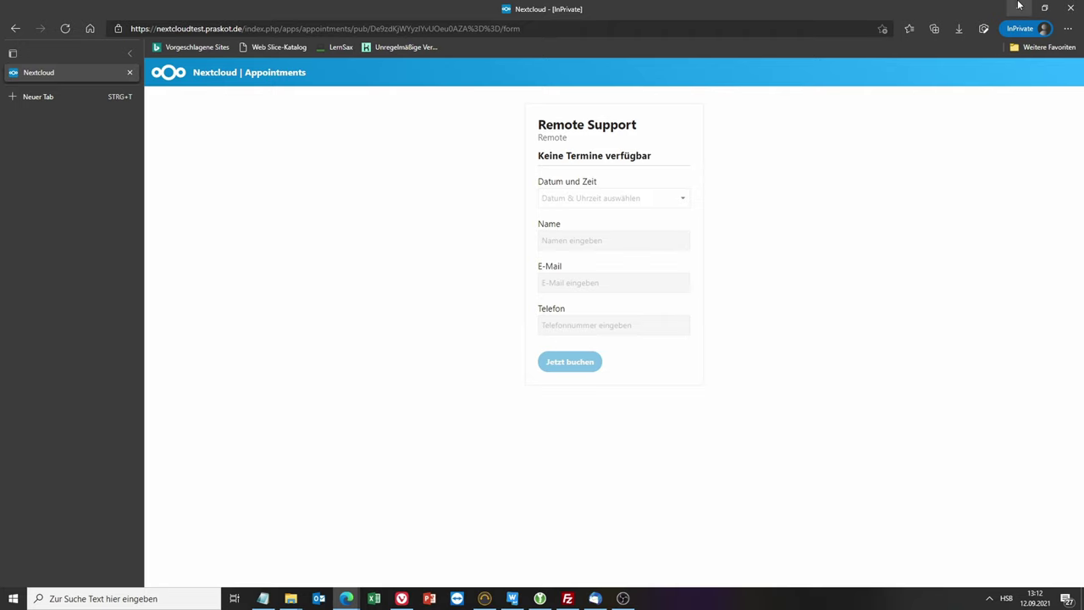
{"action": "left_click", "coordinate": [1019, 7]}
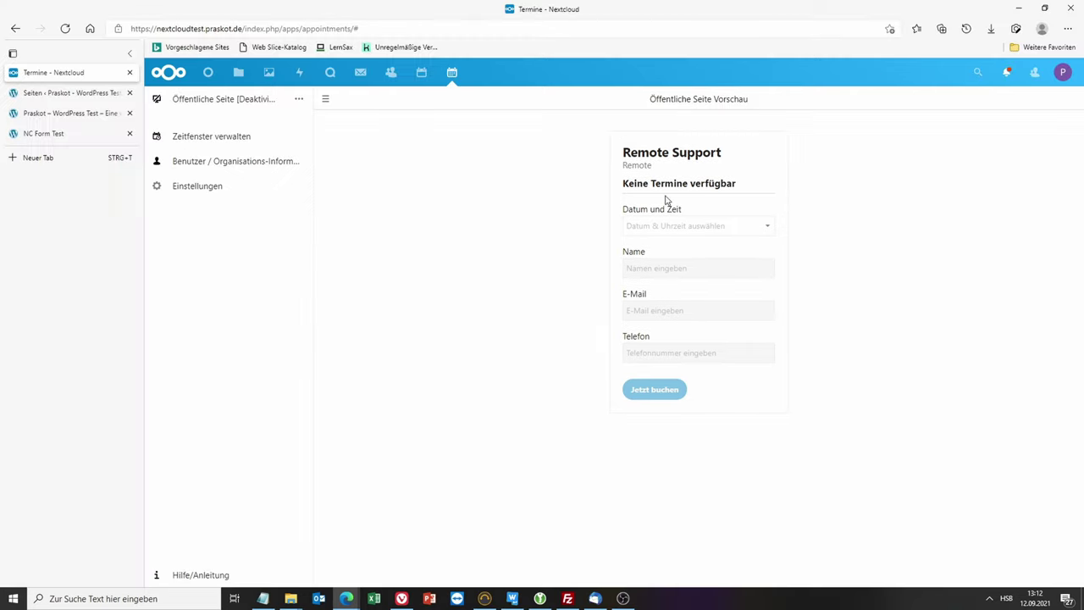
{"action": "left_click", "coordinate": [298, 99]}
{"action": "left_click", "coordinate": [271, 136]}
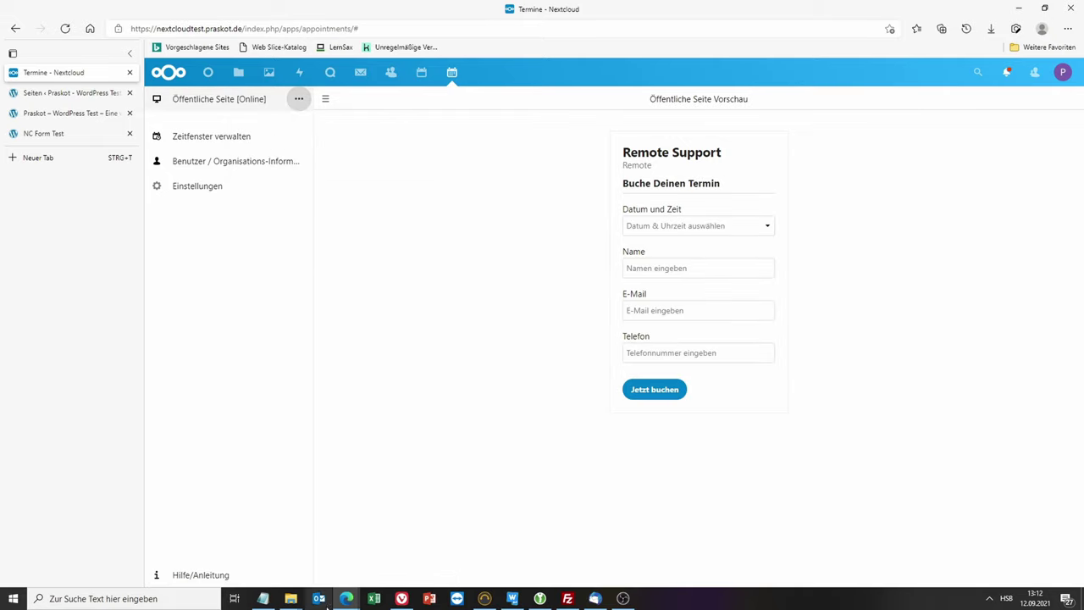
{"action": "mouse_move", "coordinate": [346, 599]}
{"action": "left_click", "coordinate": [393, 575]}
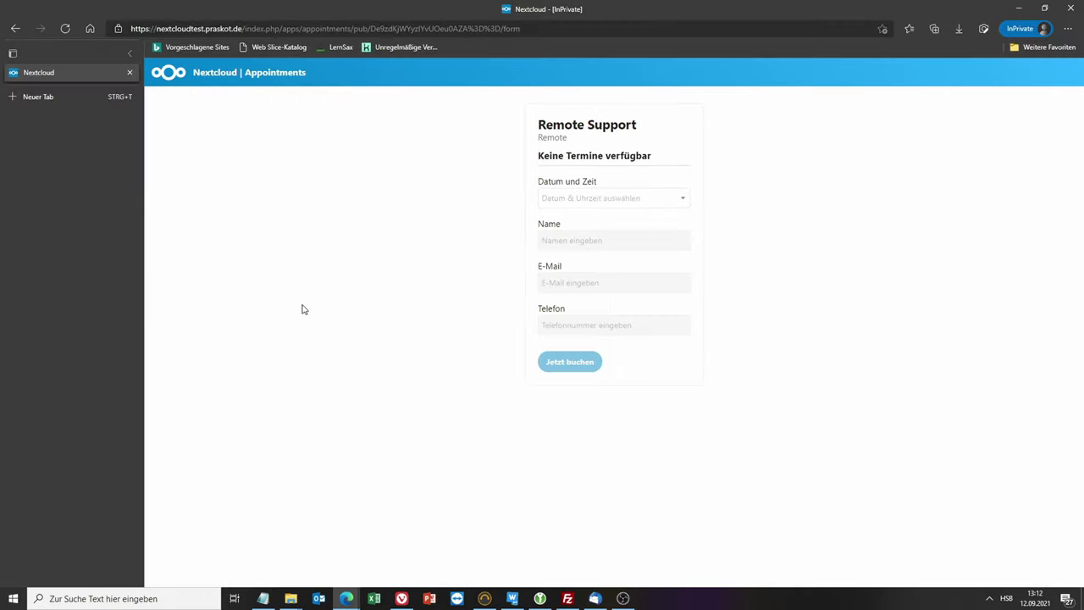
{"action": "left_click", "coordinate": [66, 29]}
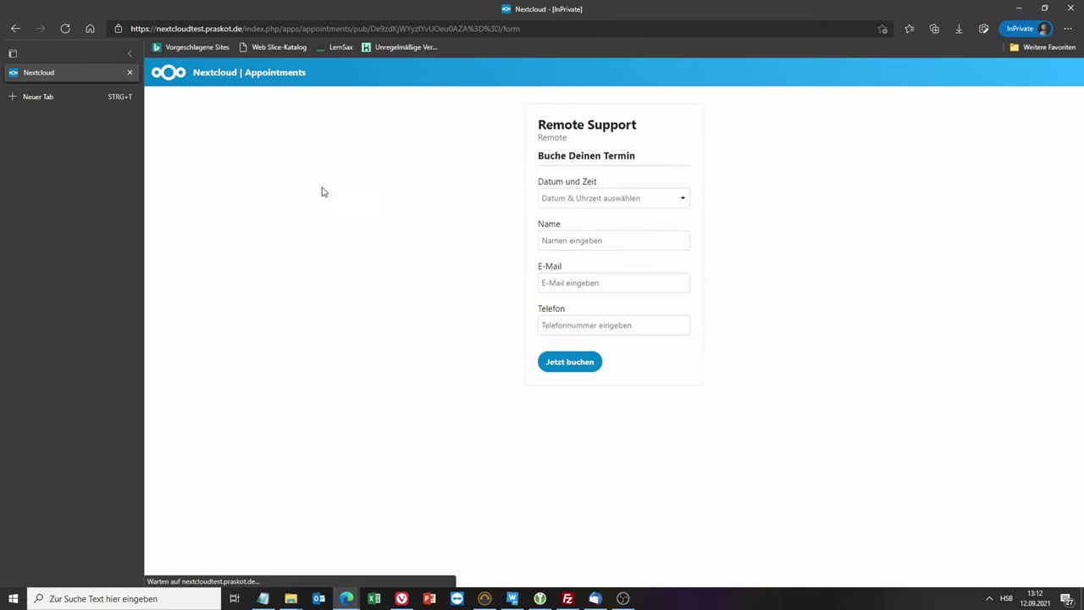
Step: In the date picker, choose Wednesday 15 September and the 12:05 slot
{"action": "left_click", "coordinate": [596, 196]}
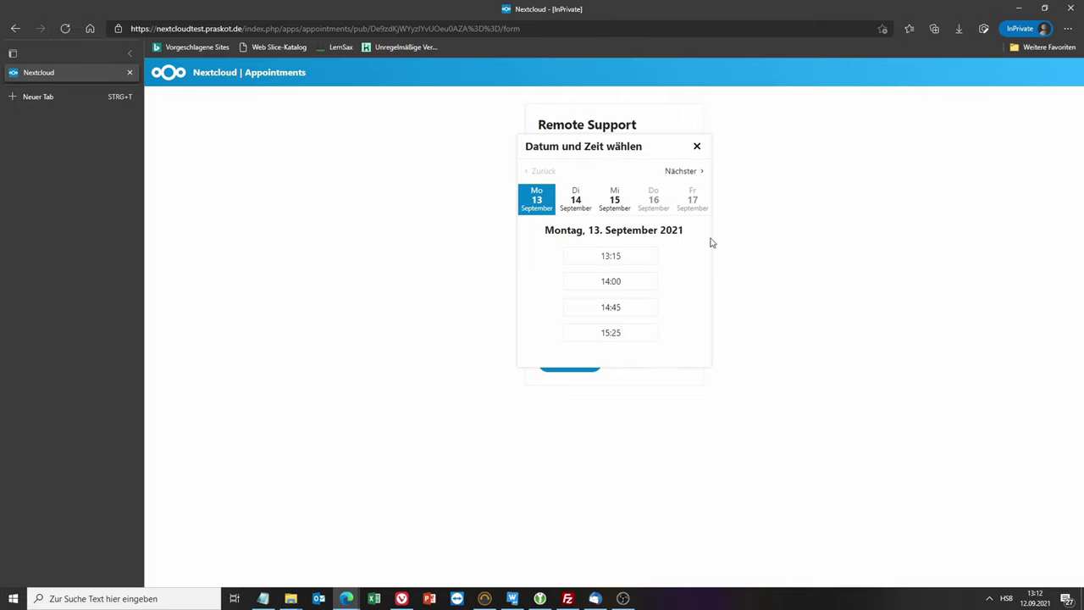
{"action": "left_click", "coordinate": [614, 202]}
{"action": "left_click", "coordinate": [576, 200]}
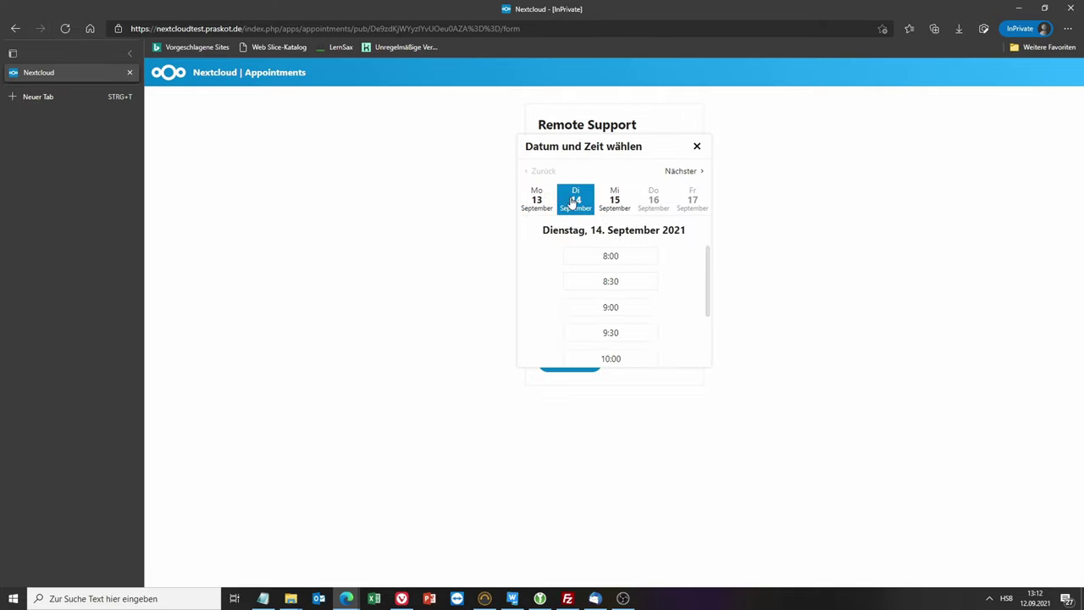
{"action": "left_click", "coordinate": [537, 200]}
{"action": "left_click", "coordinate": [565, 203]}
{"action": "left_click", "coordinate": [615, 201]}
{"action": "left_click", "coordinate": [576, 200]}
{"action": "left_click", "coordinate": [537, 208]}
{"action": "left_click", "coordinate": [614, 203]}
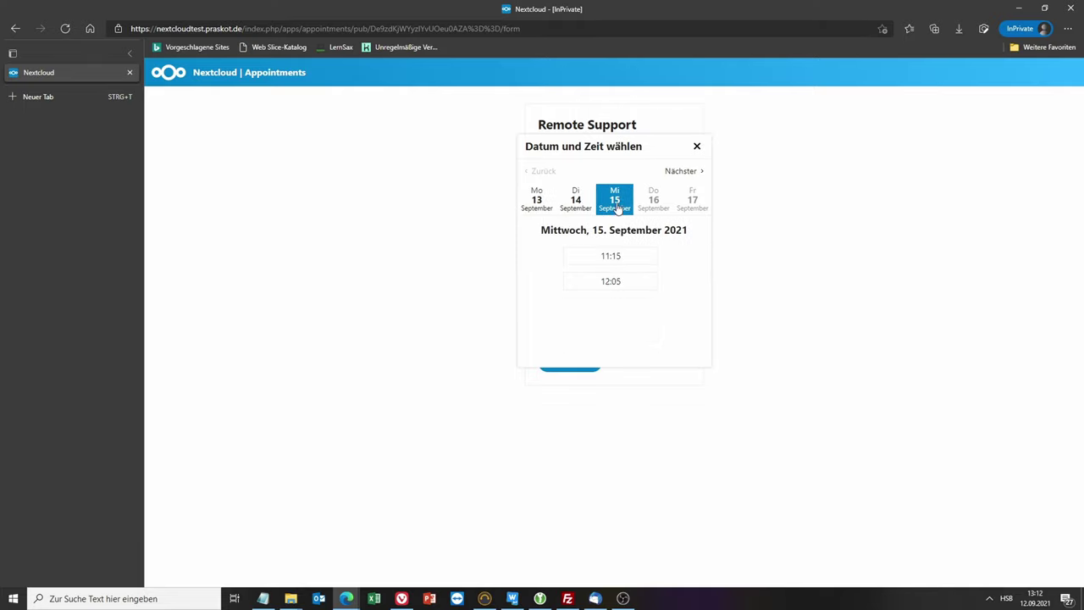
{"action": "left_click", "coordinate": [610, 282]}
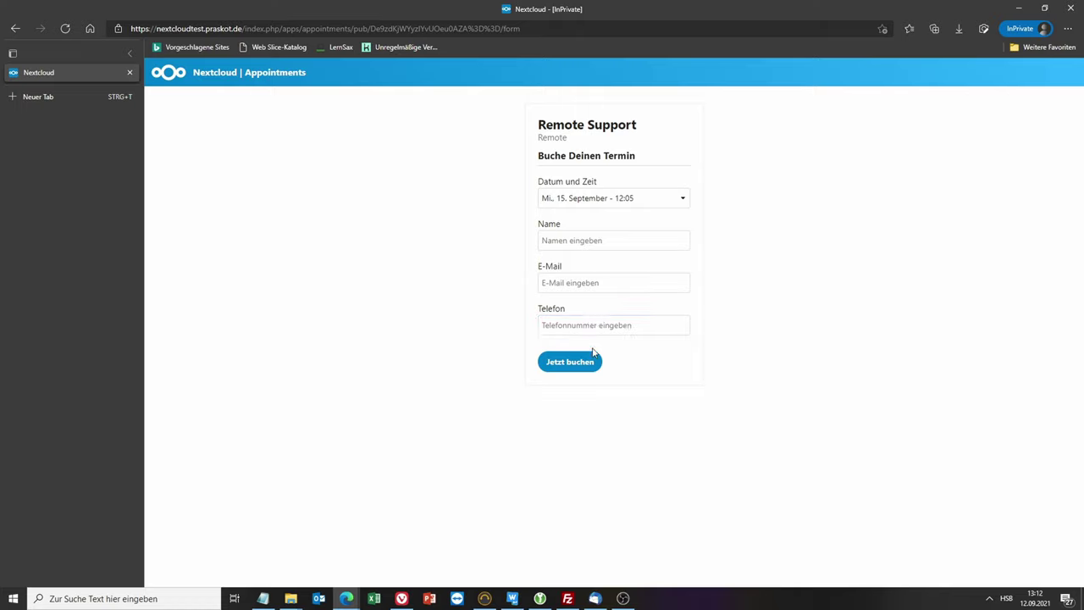
Step: Enter the test customer's name, e-mail address and phone number, then submit with Jetzt buchen
{"action": "left_click", "coordinate": [551, 241]}
{"action": "type", "text": "T"}
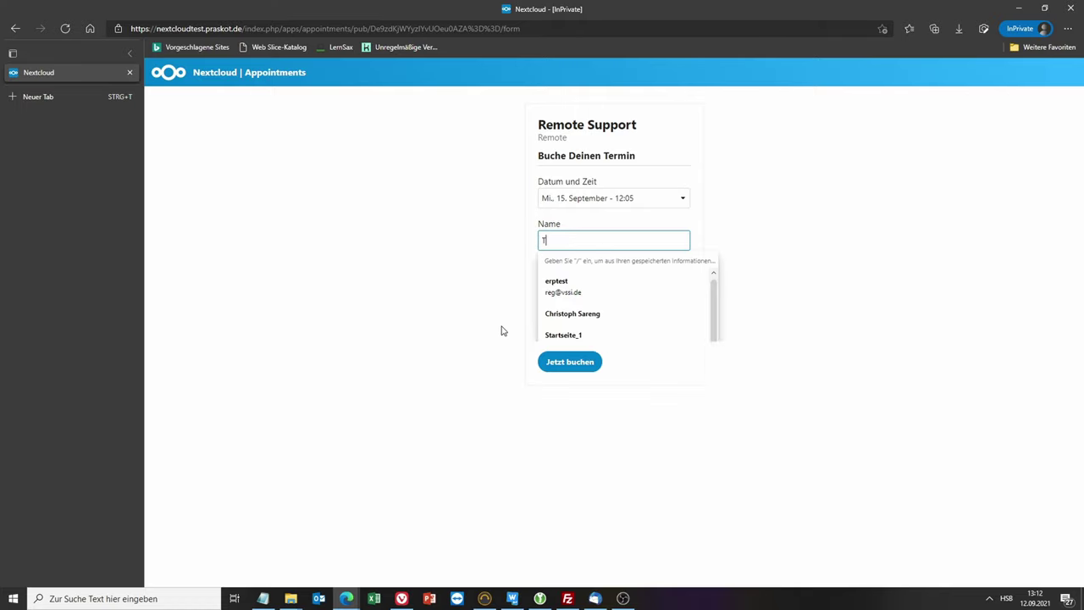
{"action": "type", "text": "estkunde"}
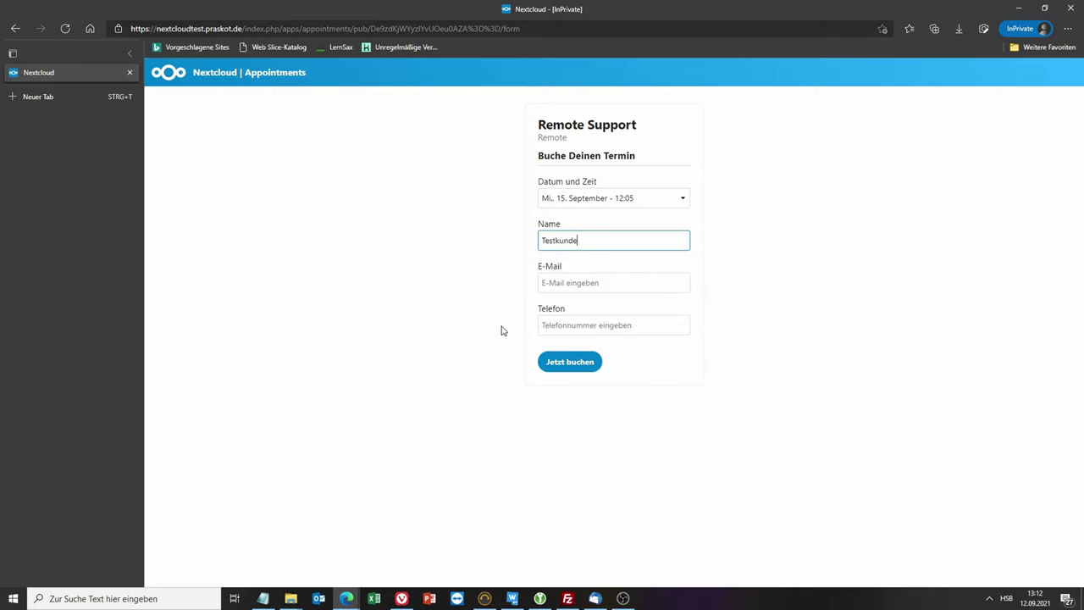
{"action": "left_click", "coordinate": [608, 285]}
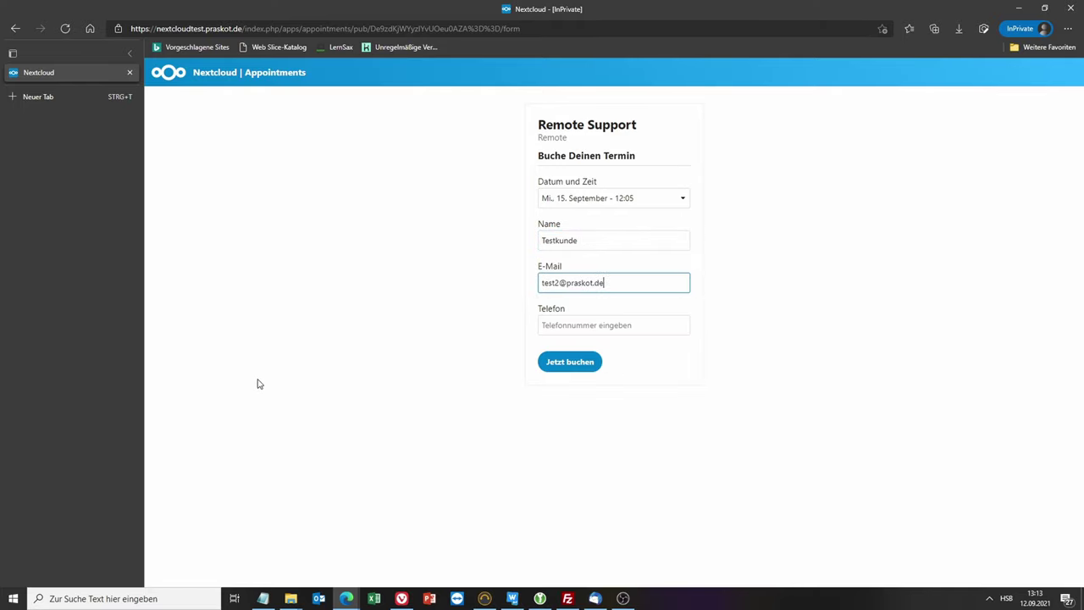
{"action": "left_click", "coordinate": [585, 325]}
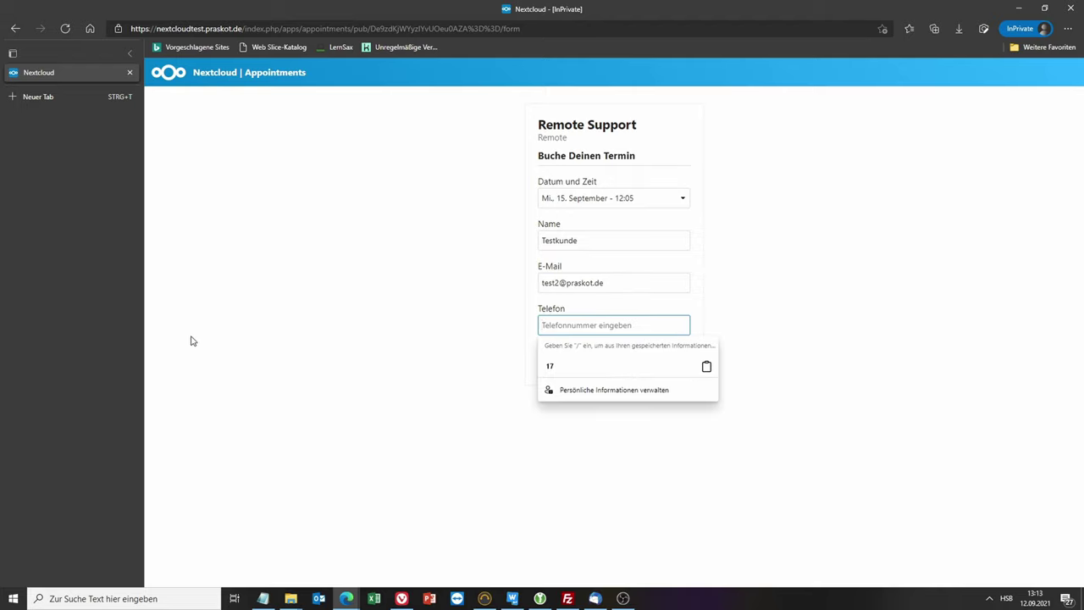
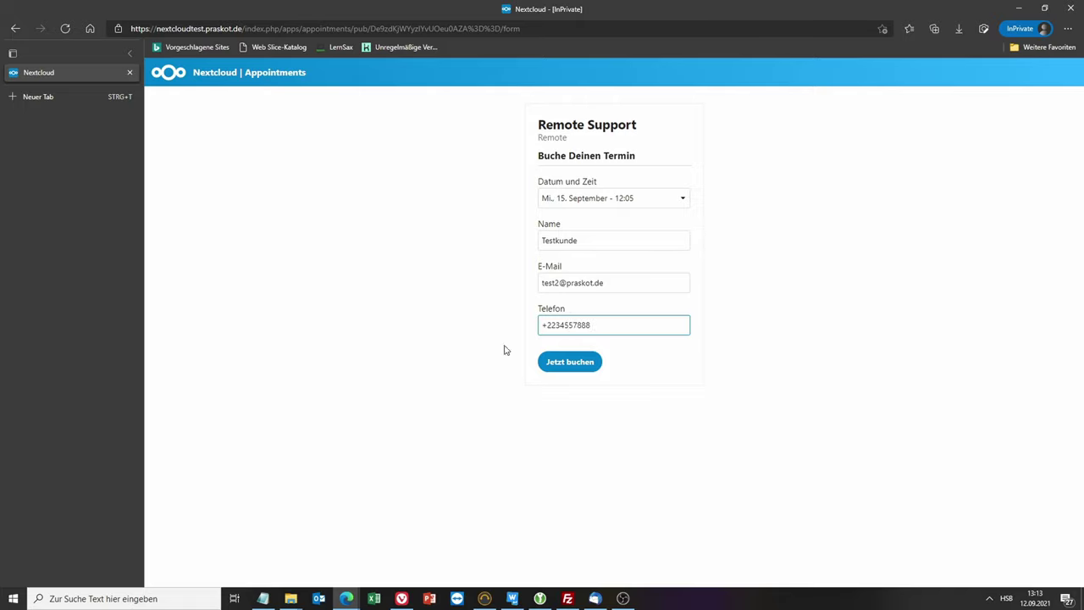
{"action": "left_click", "coordinate": [578, 364]}
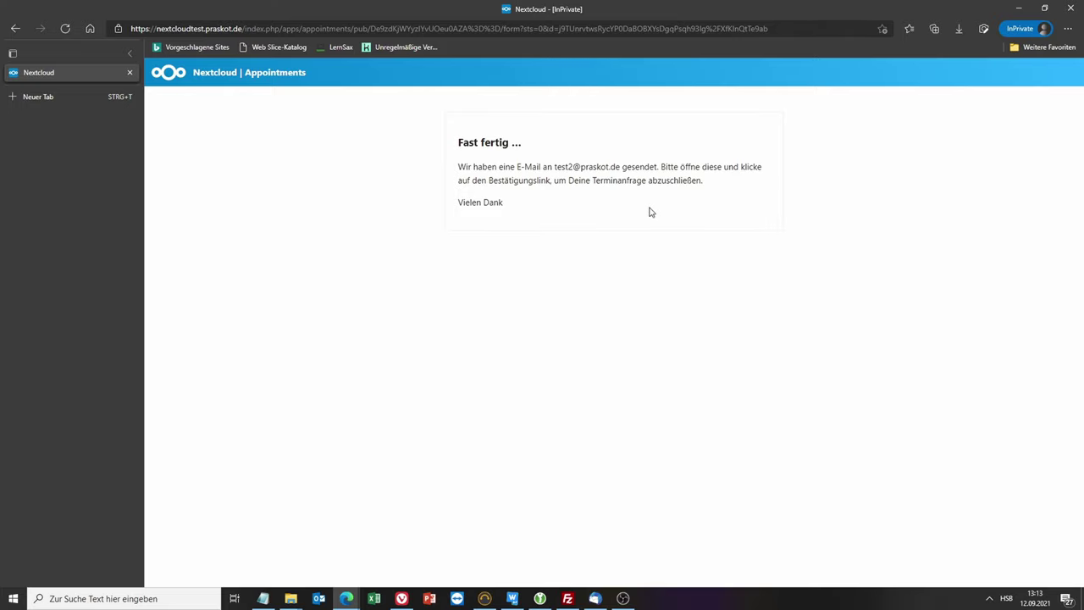
{"action": "left_click", "coordinate": [595, 599]}
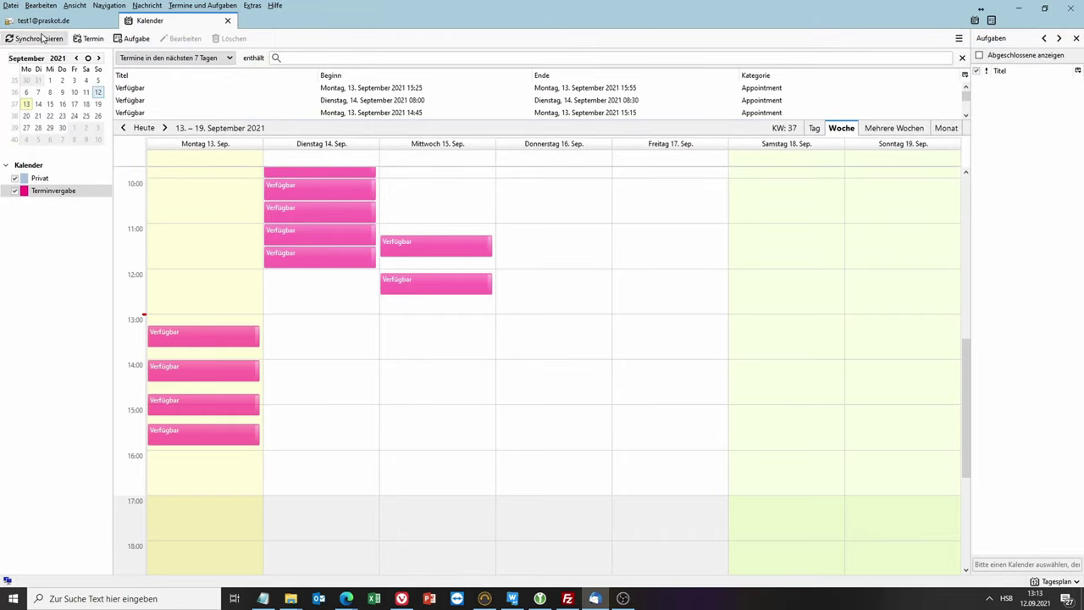
Step: Fetch new mail in the test2 Posteingang to look for the confirmation message
{"action": "left_click", "coordinate": [66, 23]}
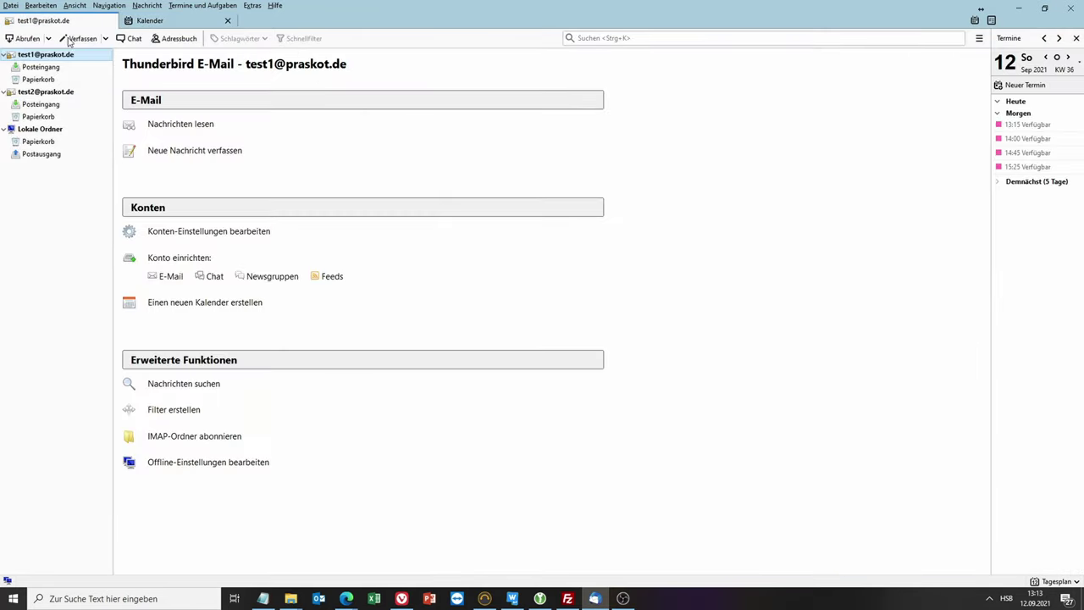
{"action": "left_click", "coordinate": [37, 105]}
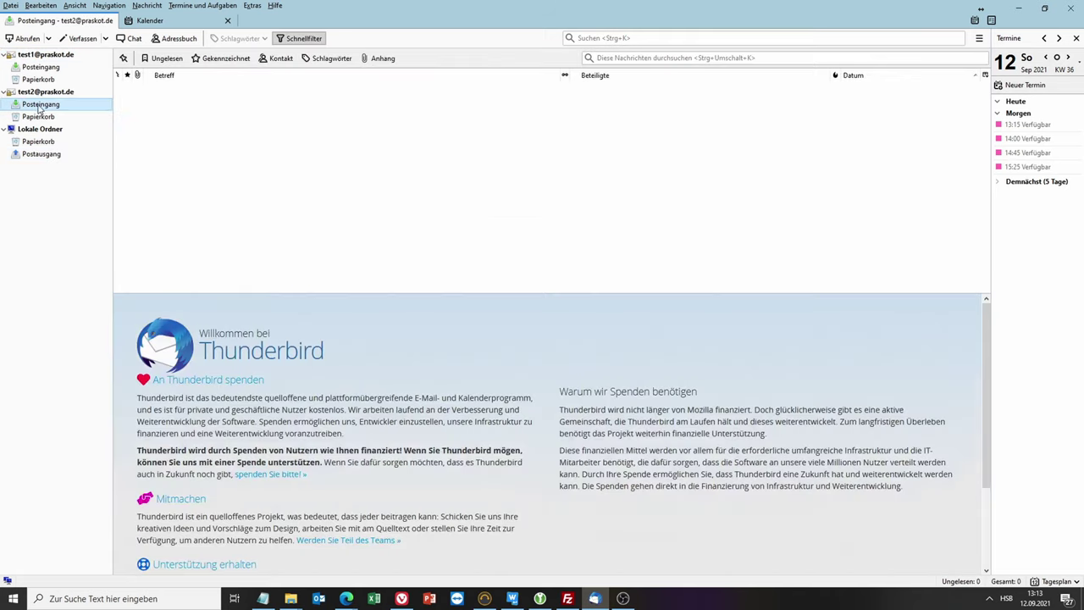
{"action": "left_click", "coordinate": [284, 215]}
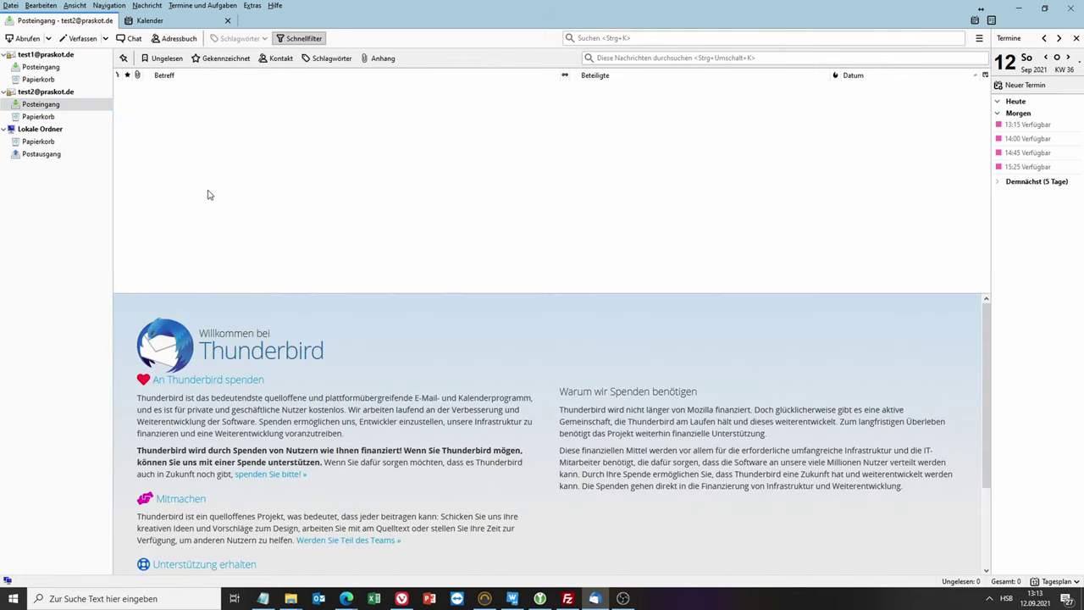
{"action": "left_click", "coordinate": [16, 38]}
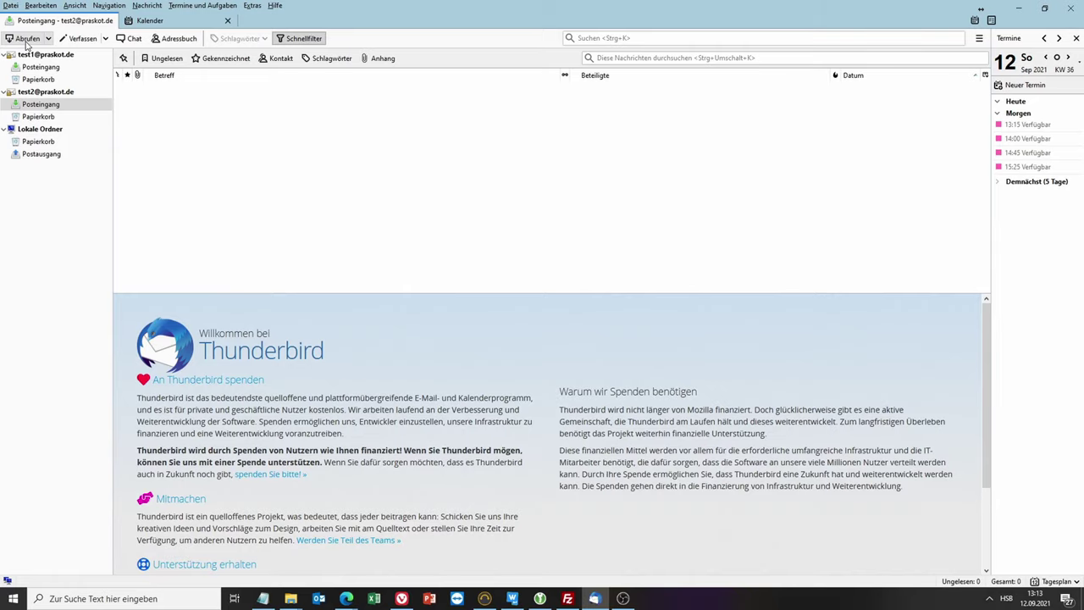
{"action": "left_click", "coordinate": [26, 40]}
{"action": "left_click", "coordinate": [41, 66]}
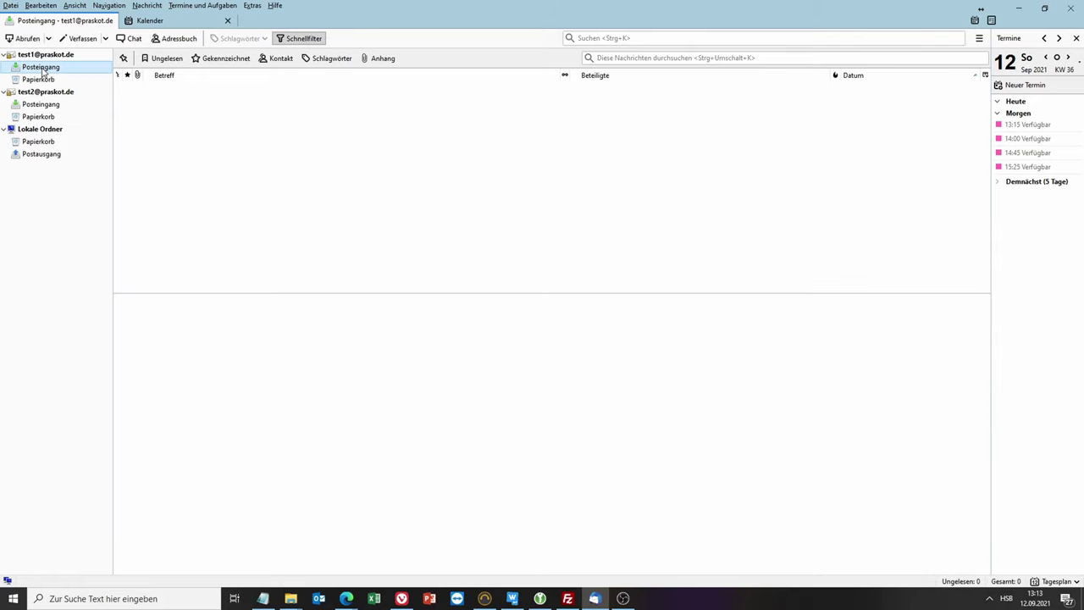
{"action": "left_click", "coordinate": [43, 104]}
{"action": "left_click", "coordinate": [26, 38]}
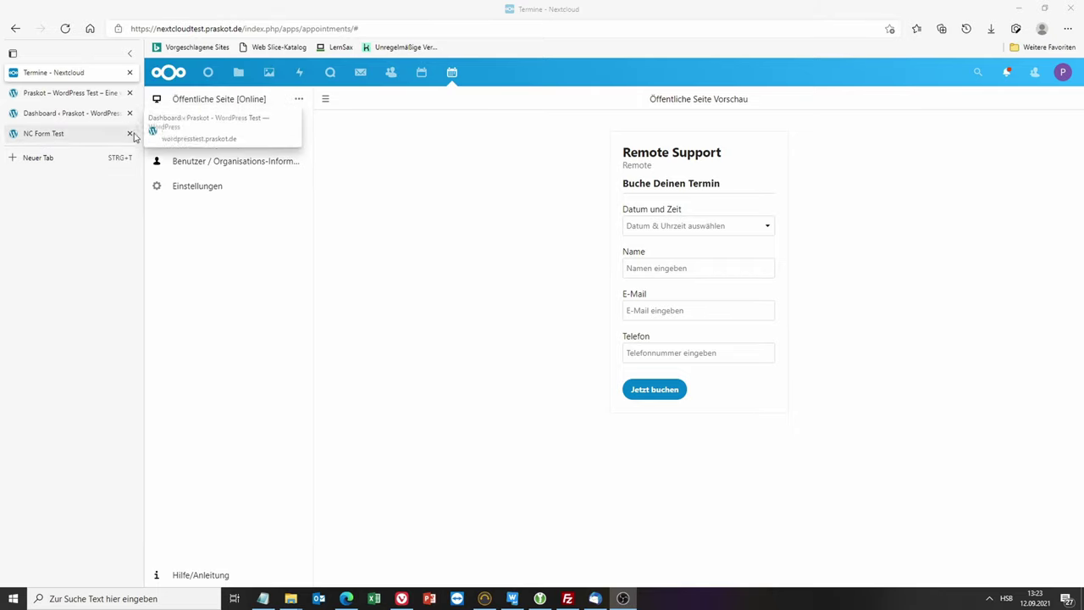
Step: Show Thunderbird's week calendar with the pending booking on Wednesday 15 September
{"action": "left_click", "coordinate": [596, 599]}
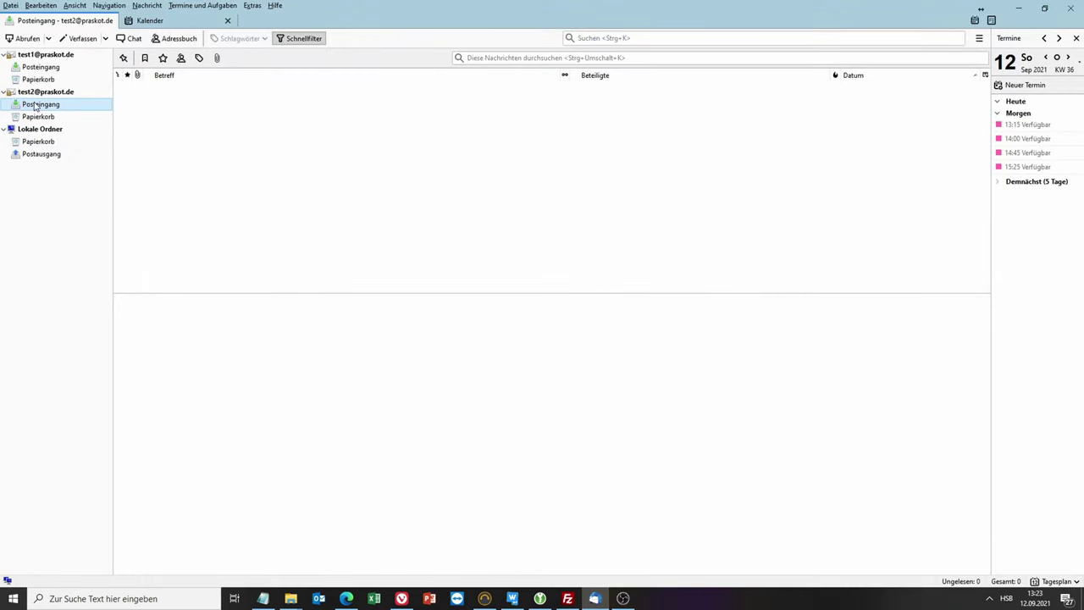
{"action": "left_click", "coordinate": [161, 20]}
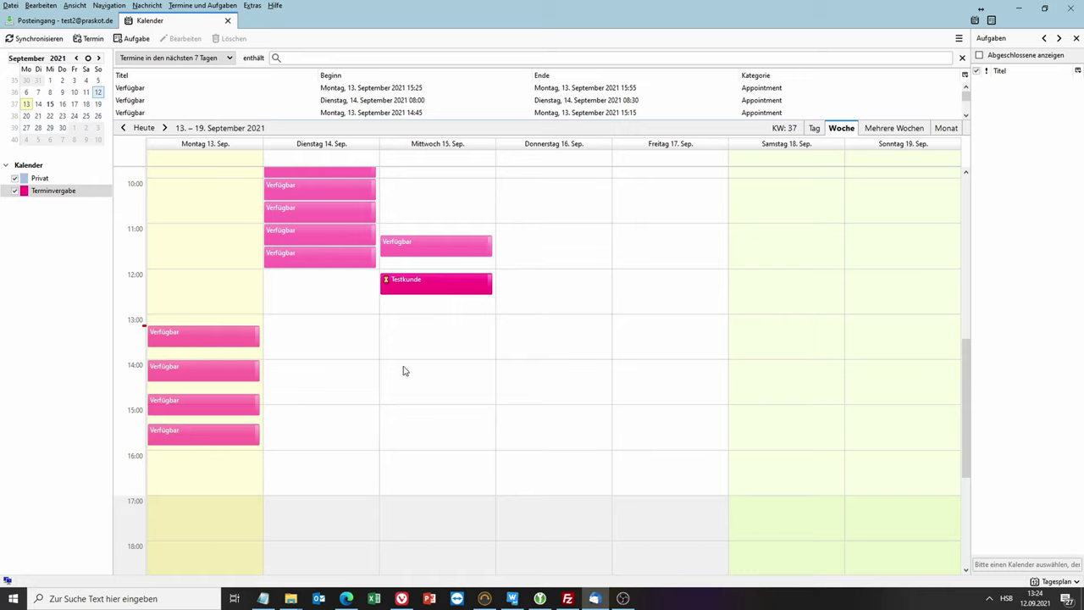
{"action": "mouse_move", "coordinate": [407, 603]}
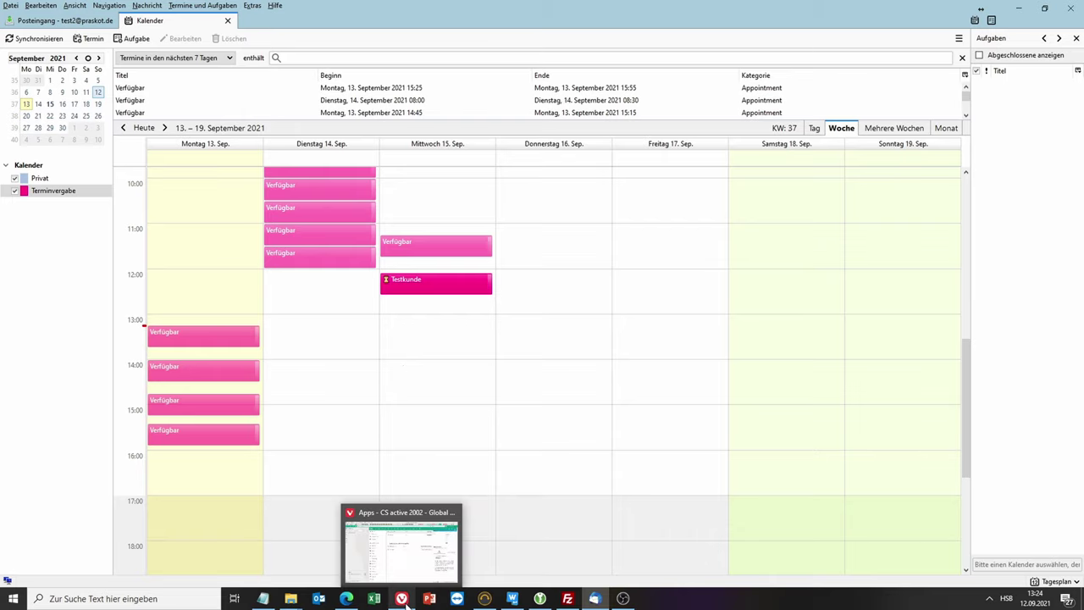
Step: Check the 15 September 12:05 booking in Nextcloud's Kalender, then return to the Termine app
{"action": "left_click", "coordinate": [346, 598]}
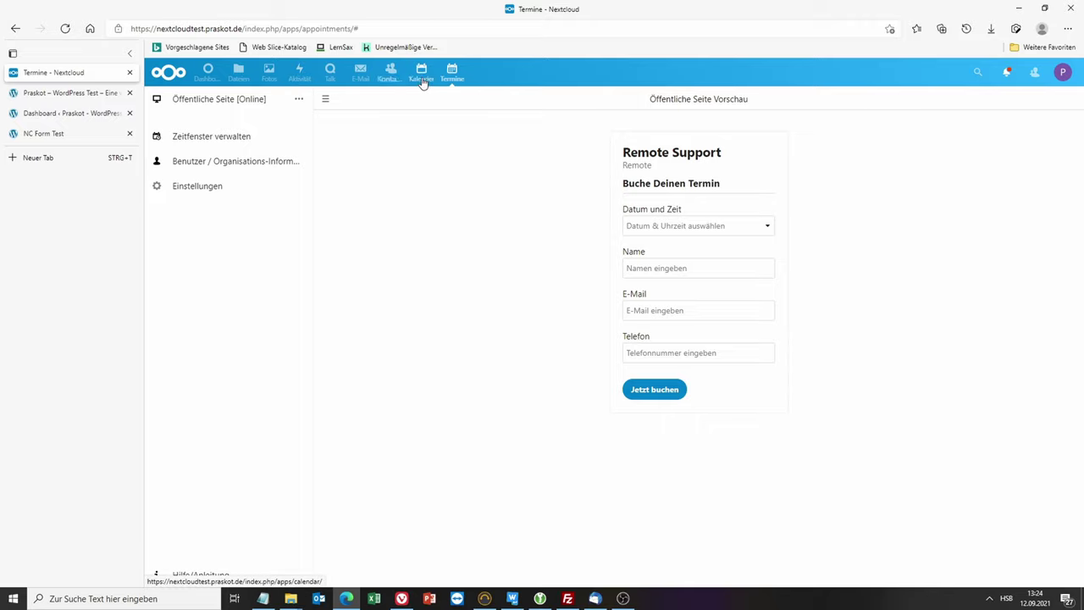
{"action": "left_click", "coordinate": [421, 72]}
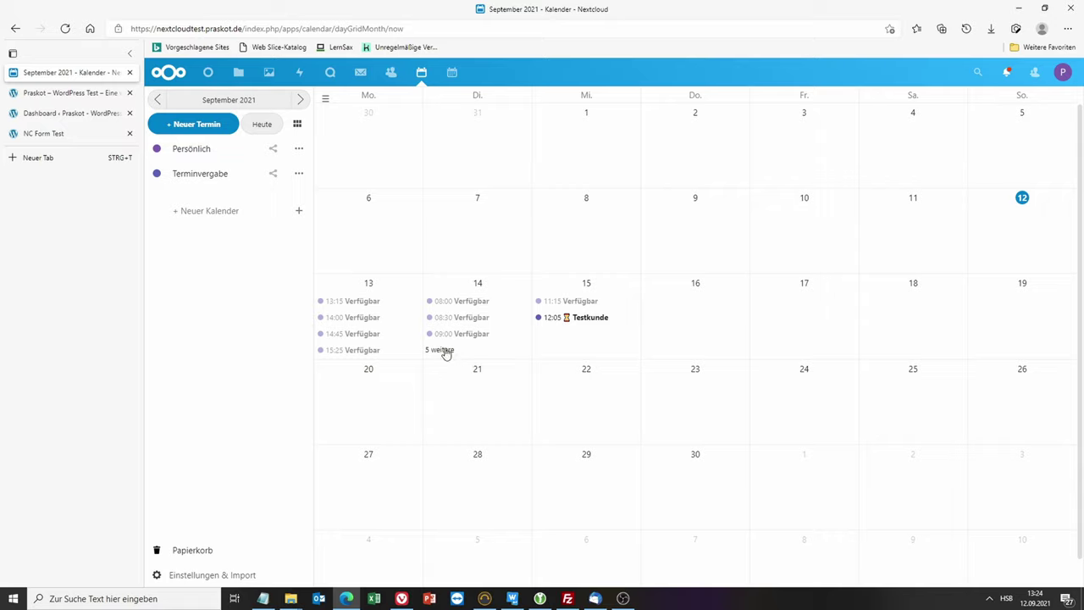
{"action": "left_click", "coordinate": [452, 78]}
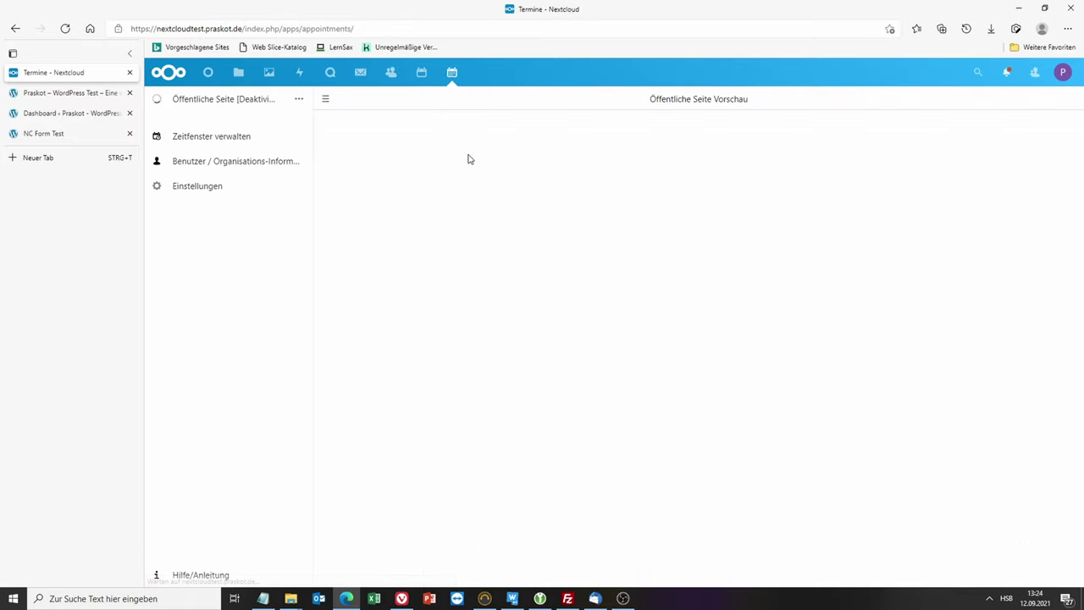
{"action": "left_click", "coordinate": [298, 99]}
Step: Copy the public booking page's URL from Zeige URL/Verknüpfung and close the link window
{"action": "left_click", "coordinate": [316, 180]}
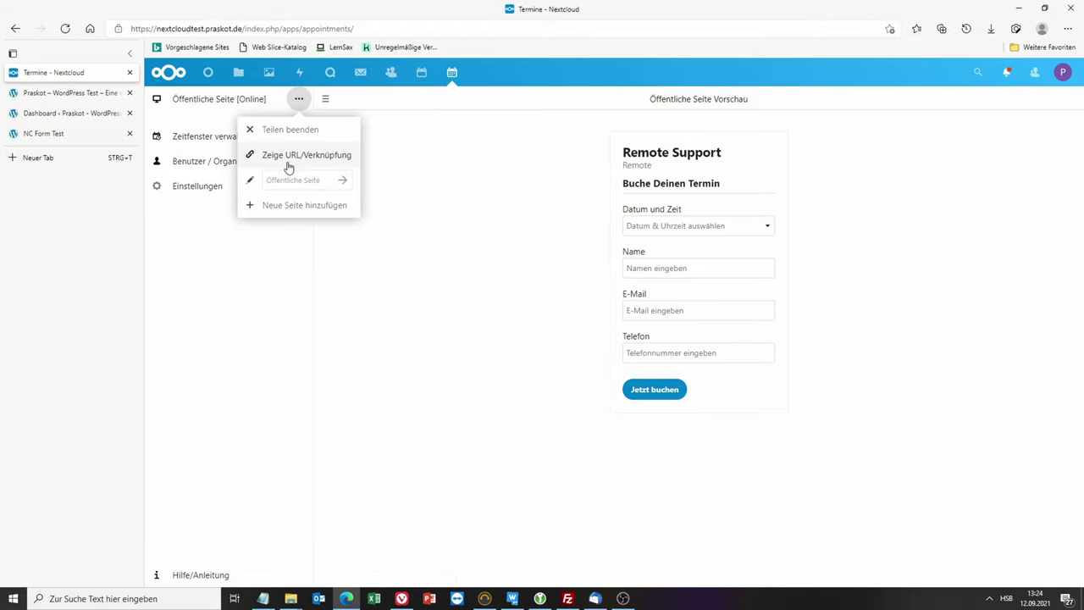
{"action": "left_click", "coordinate": [288, 157]}
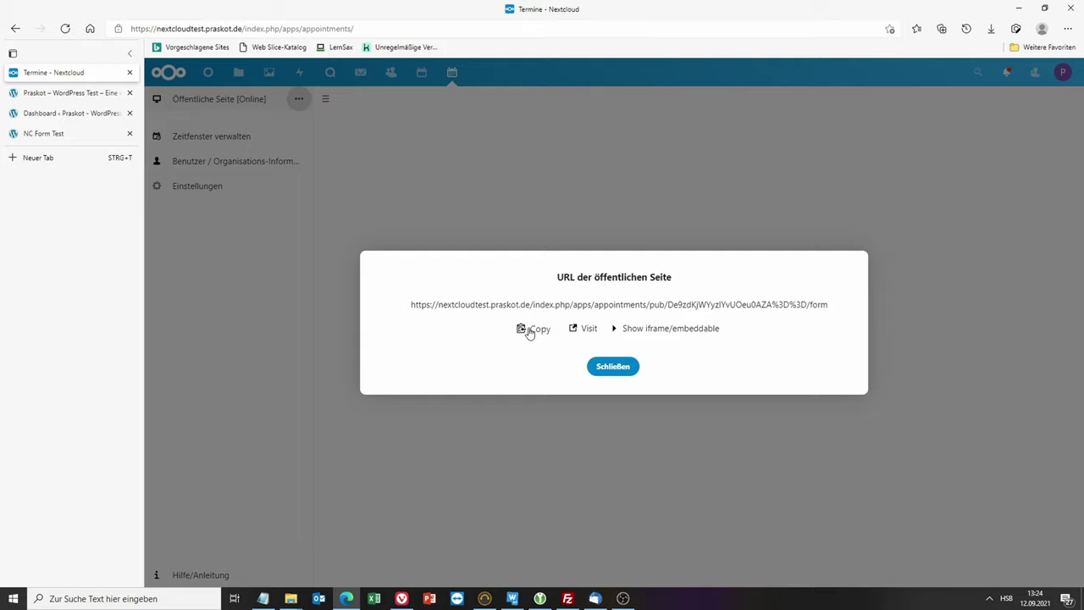
{"action": "left_click", "coordinate": [613, 368]}
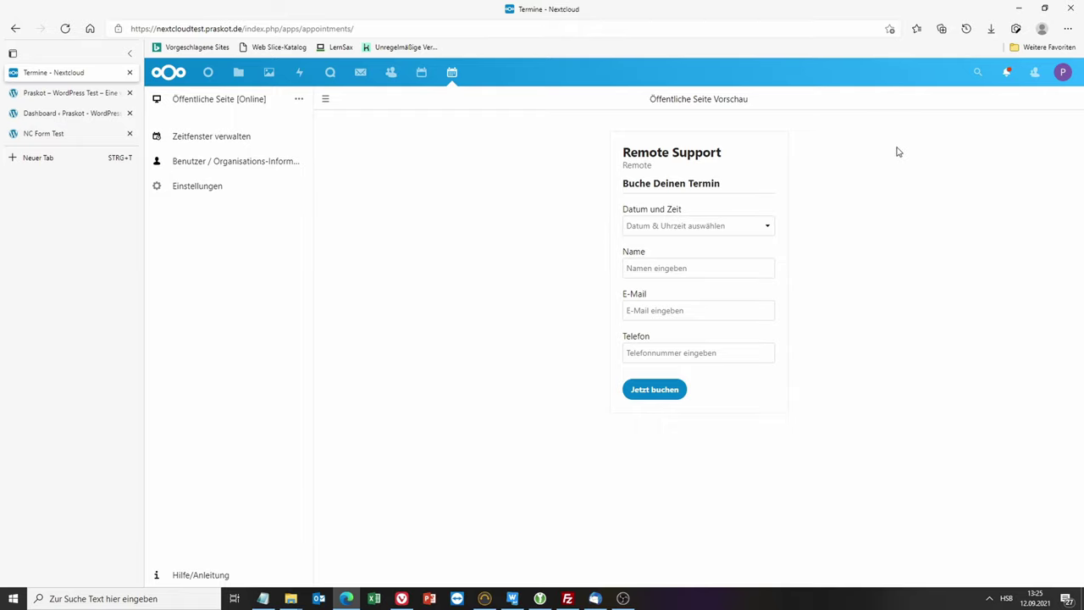
{"action": "left_click", "coordinate": [1069, 28]}
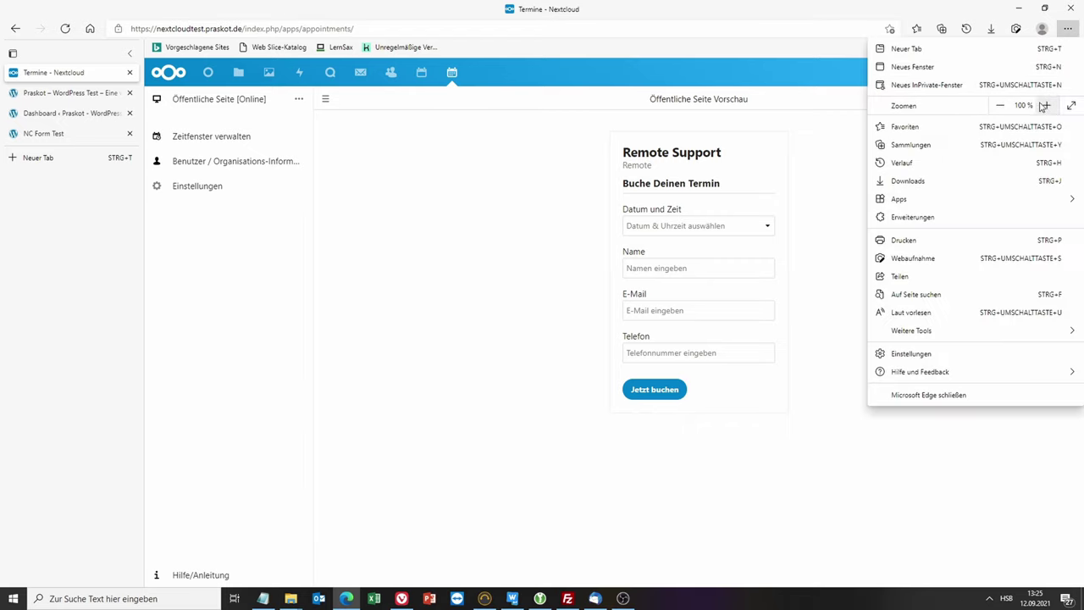
Step: Open the booking URL in a new private window and pick Tuesday 14 September at 8:00
{"action": "left_click", "coordinate": [925, 85]}
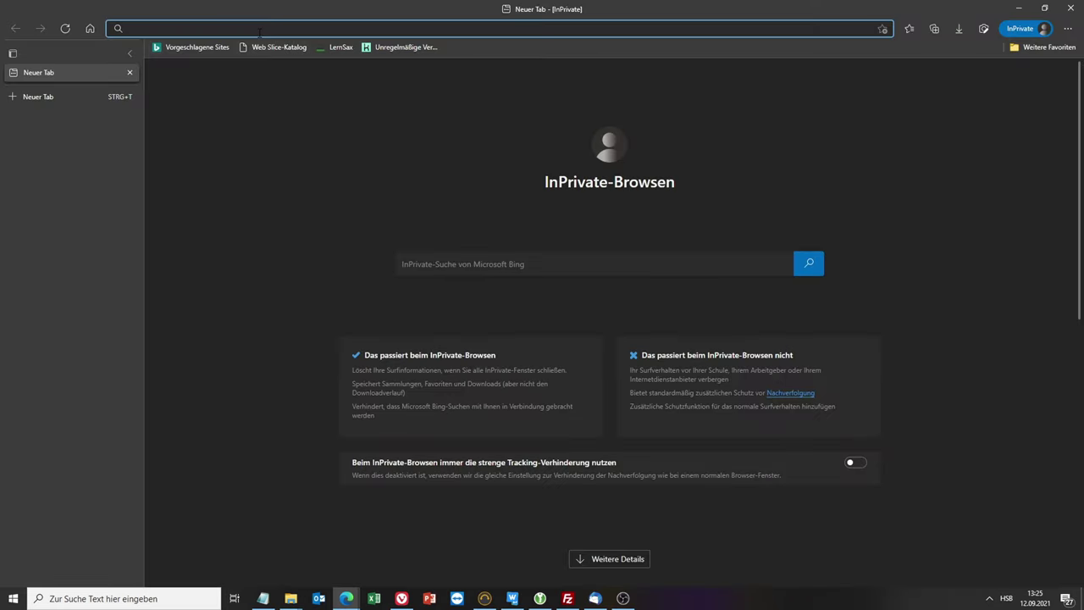
{"action": "right_click", "coordinate": [258, 32]}
{"action": "left_click", "coordinate": [319, 162]}
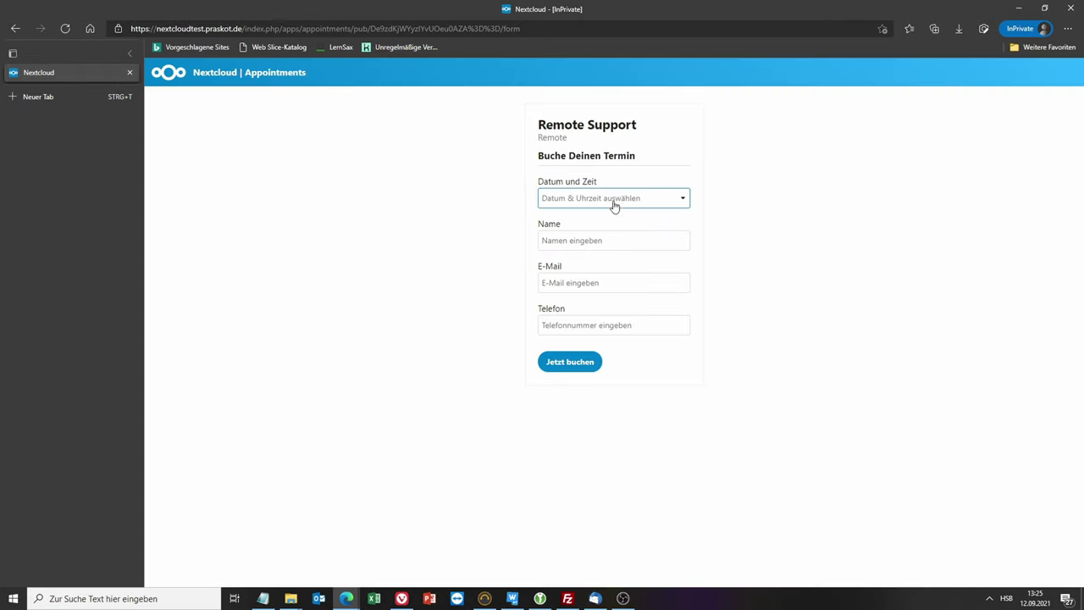
{"action": "left_click", "coordinate": [612, 200]}
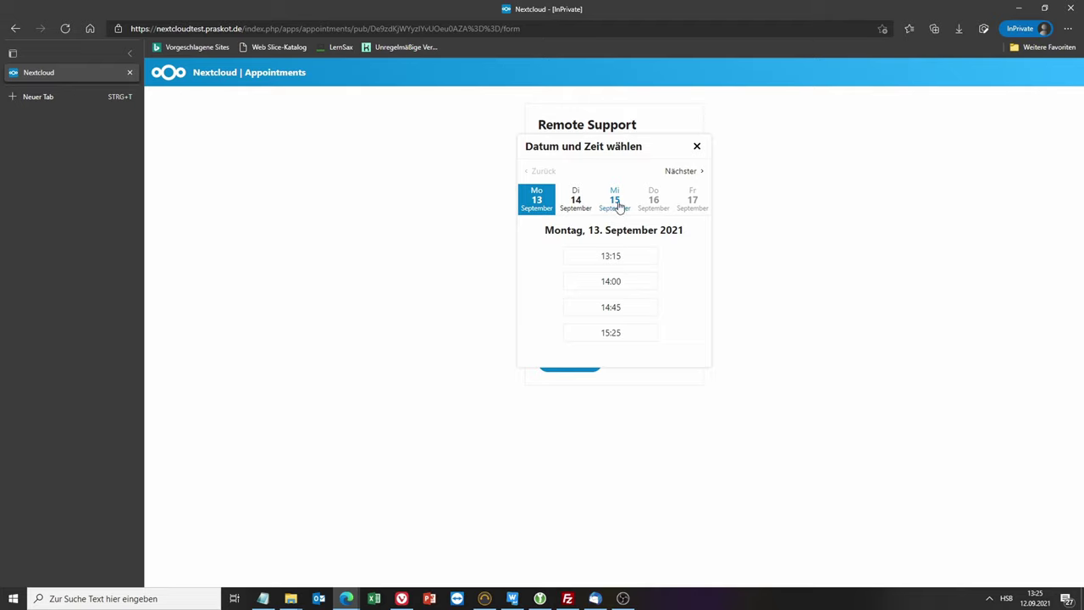
{"action": "left_click", "coordinate": [612, 204]}
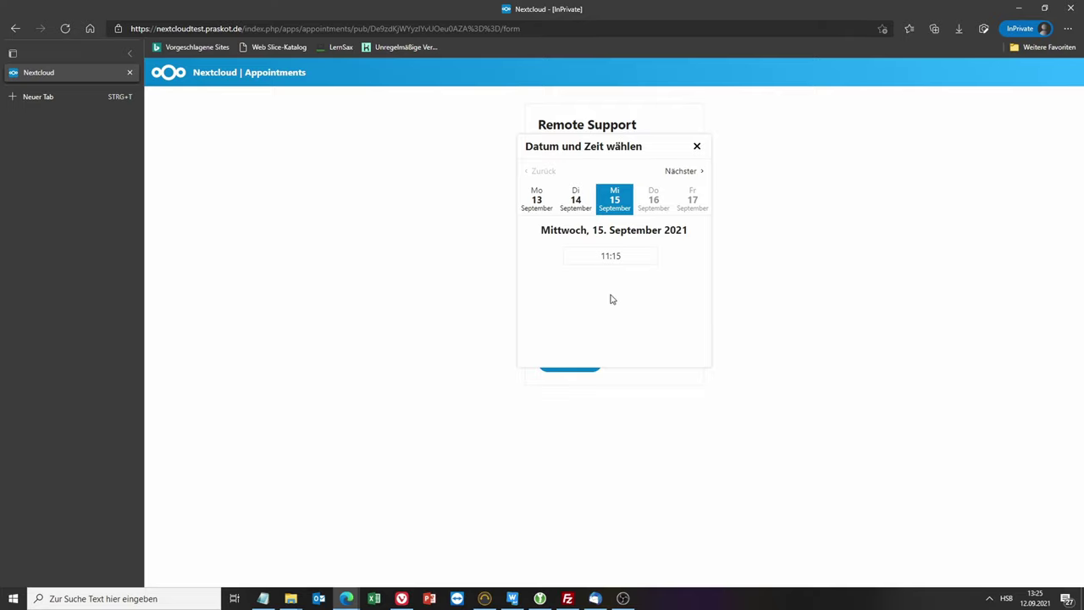
{"action": "left_click", "coordinate": [577, 203]}
{"action": "left_click", "coordinate": [614, 256]}
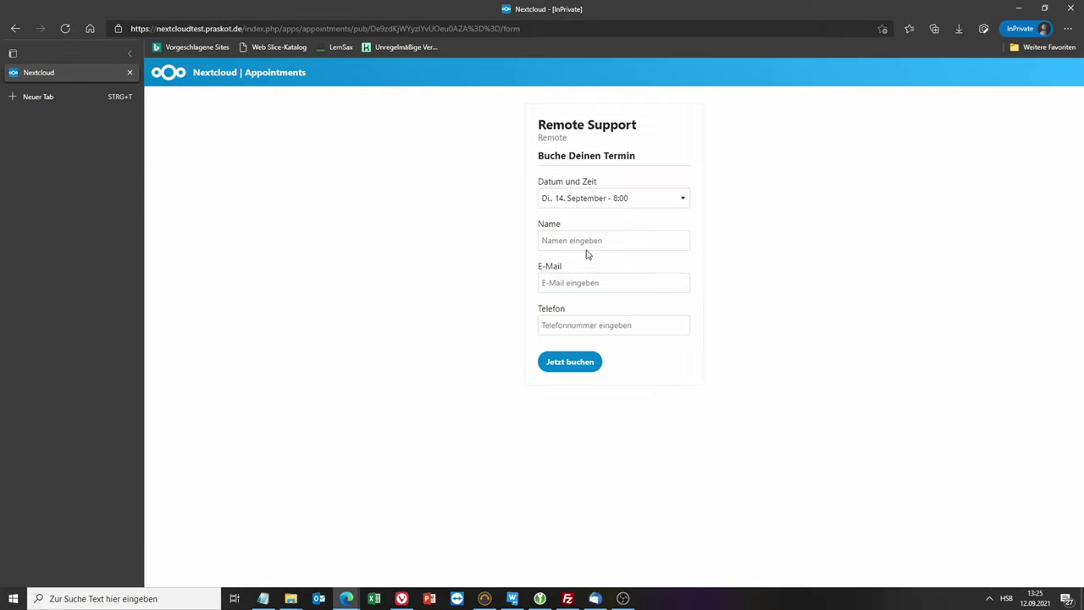
Step: Fill in the second test customer's name, e-mail and phone number, then submit with Jetzt buchen
{"action": "left_click", "coordinate": [586, 243]}
{"action": "type", "text": "test"}
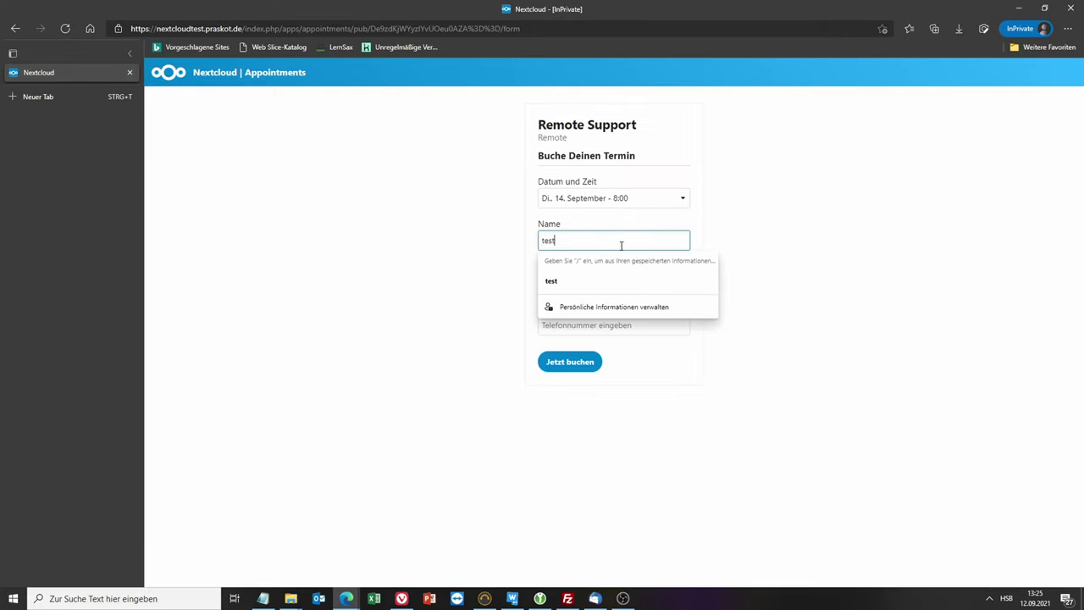
{"action": "type", "text": "lunde 2"}
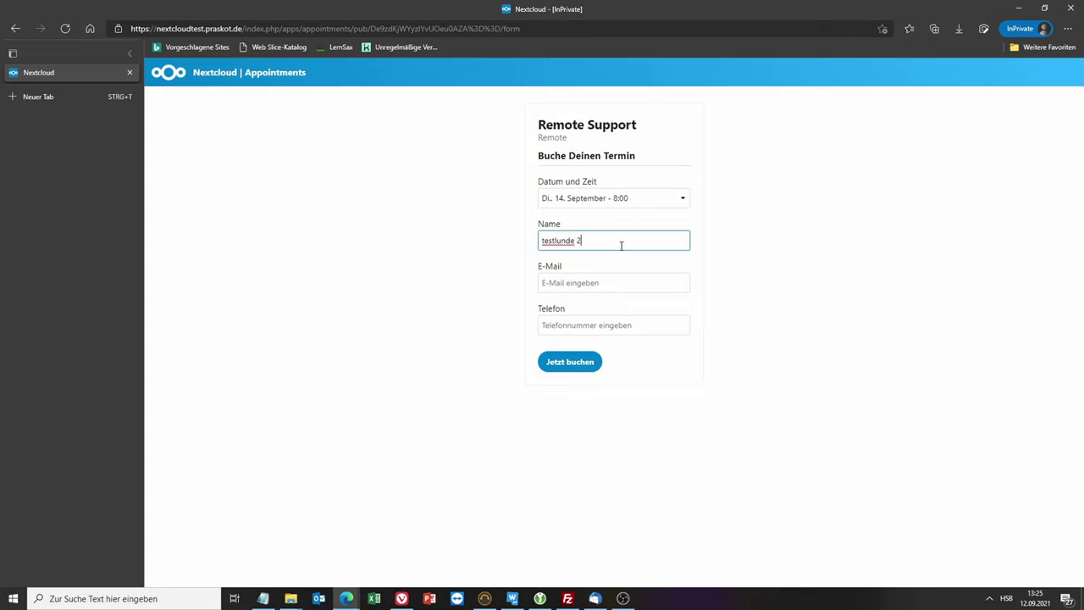
{"action": "left_click", "coordinate": [638, 283]}
{"action": "type", "text": "ts"}
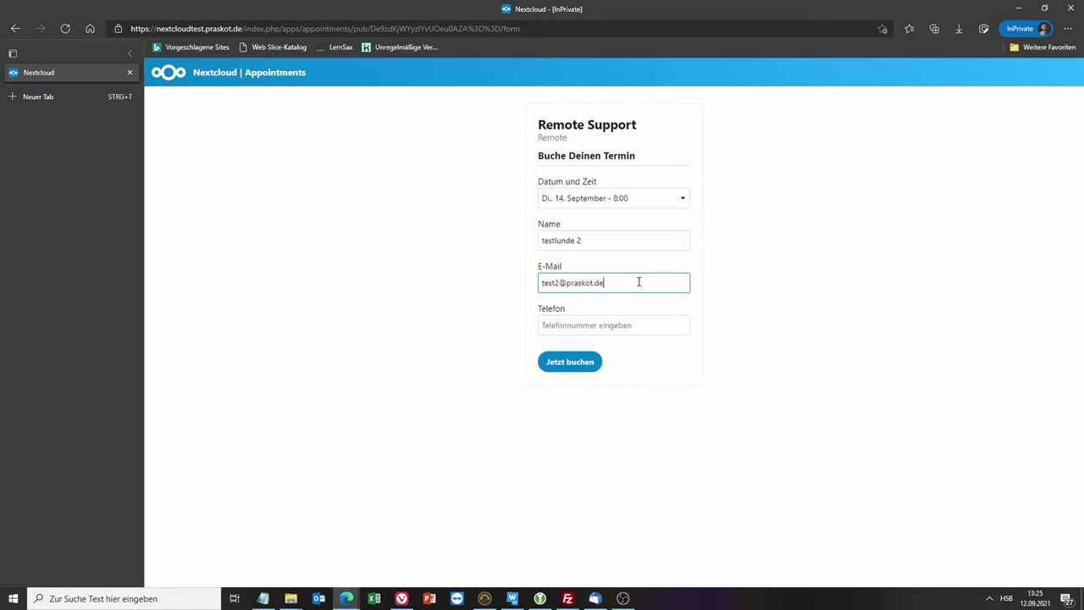
{"action": "left_click", "coordinate": [661, 328]}
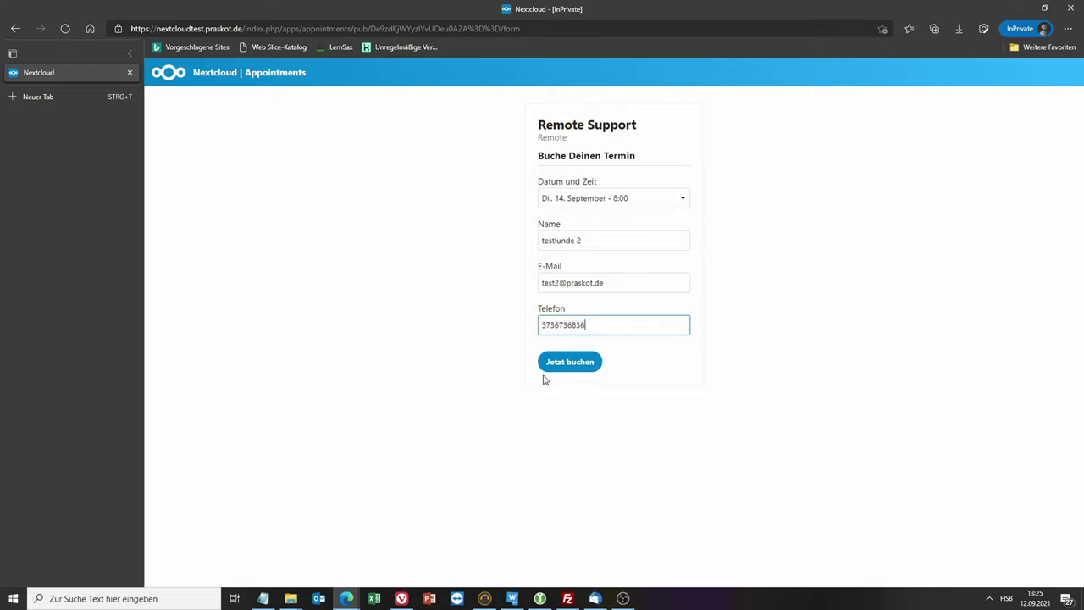
{"action": "left_click", "coordinate": [578, 367]}
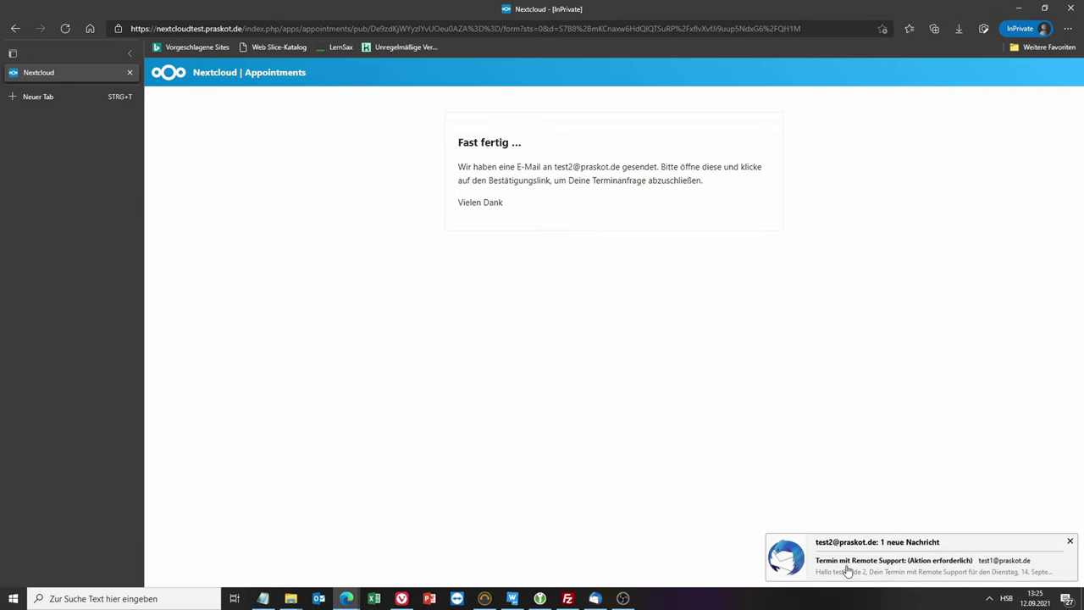
{"action": "left_click", "coordinate": [595, 598]}
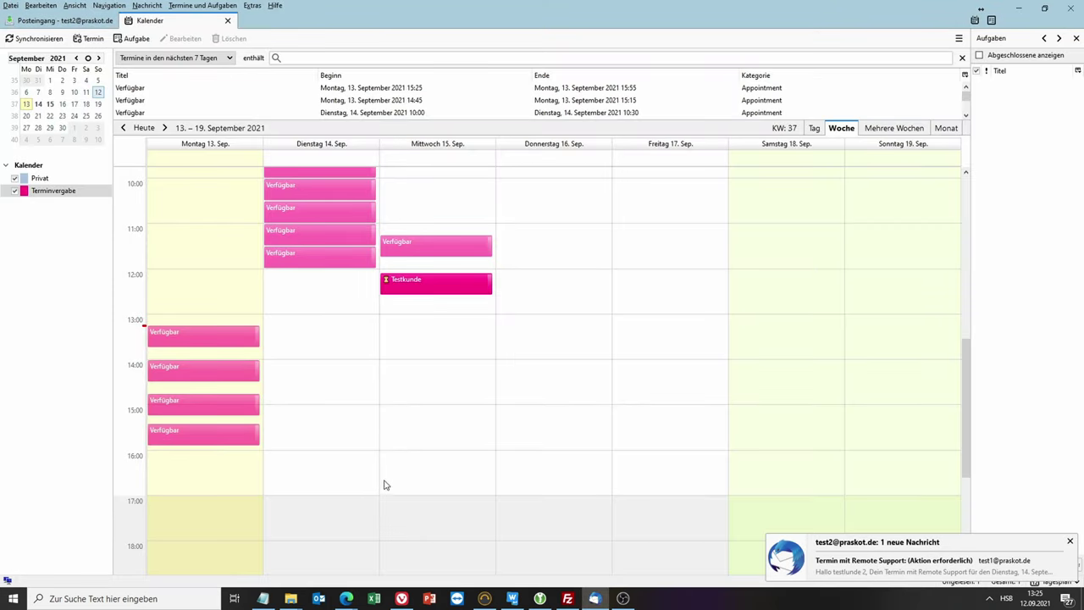
Step: Scroll the week calendar up to the pending Tuesday 8:00 booking, then return to the Posteingang
{"action": "scroll", "coordinate": [427, 440], "scroll_direction": "up", "scroll_amount": 2}
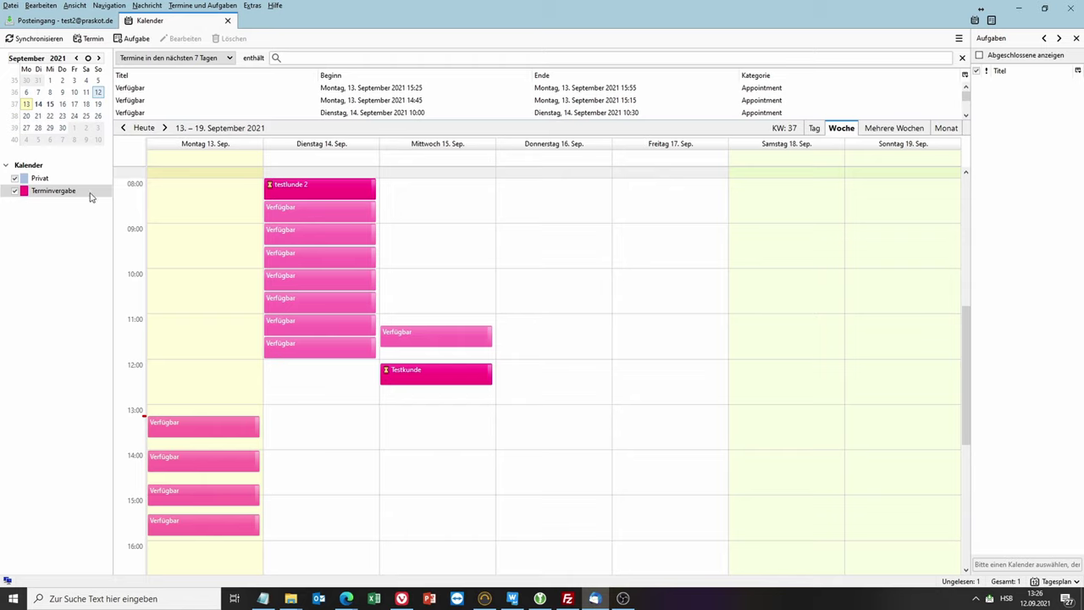
{"action": "left_click", "coordinate": [49, 22]}
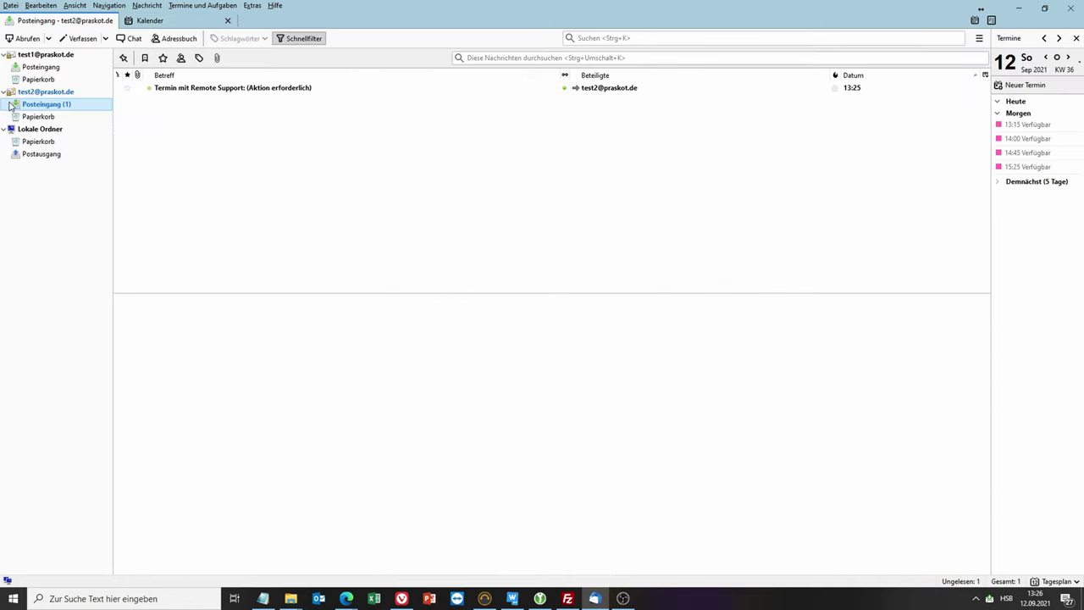
Step: Click Bestätigen in the Aktion erforderlich mail, then open the 'Termin ist bestätigt' message
{"action": "left_click", "coordinate": [65, 103]}
{"action": "left_click", "coordinate": [232, 89]}
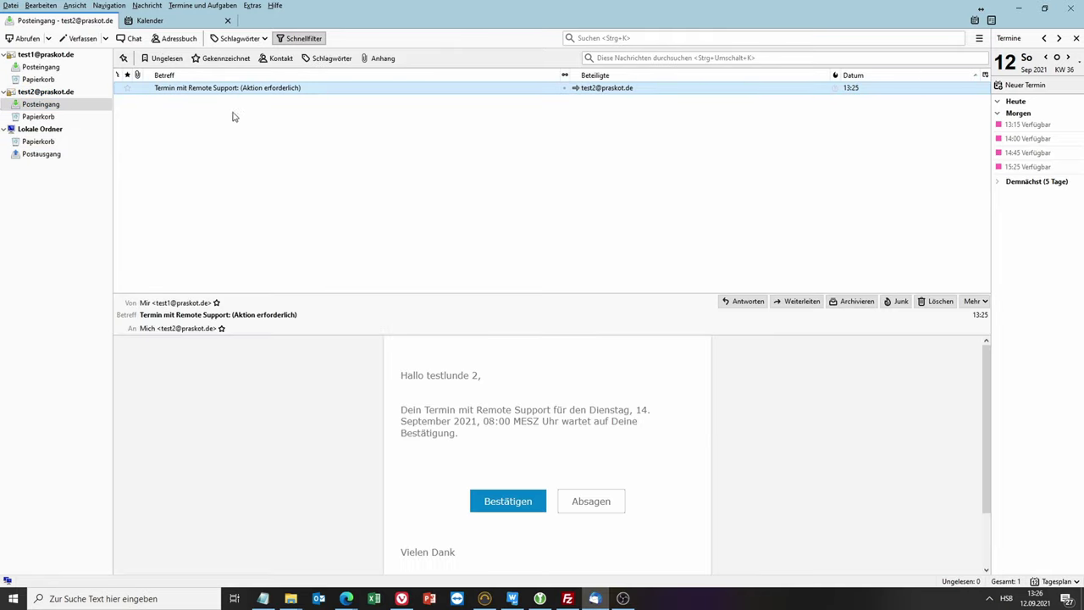
{"action": "left_click", "coordinate": [509, 505]}
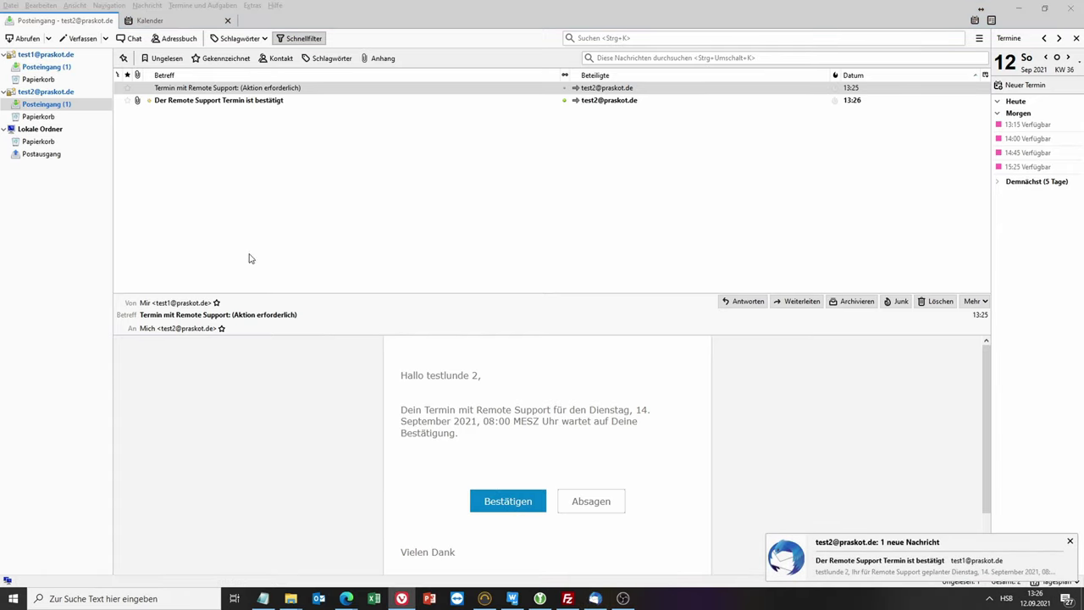
{"action": "left_click", "coordinate": [285, 102]}
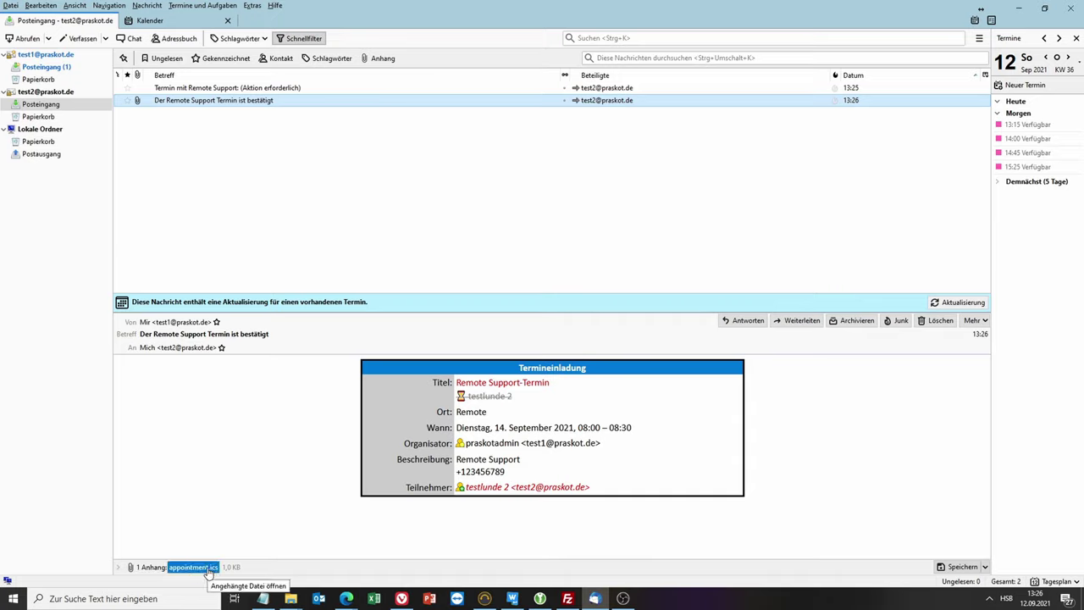
Step: Open the appointment.ics attachment in Microsoft Outlook to view the 14.09.2021 08:00–08:30 Remote Support-Termin
{"action": "left_click", "coordinate": [207, 571]}
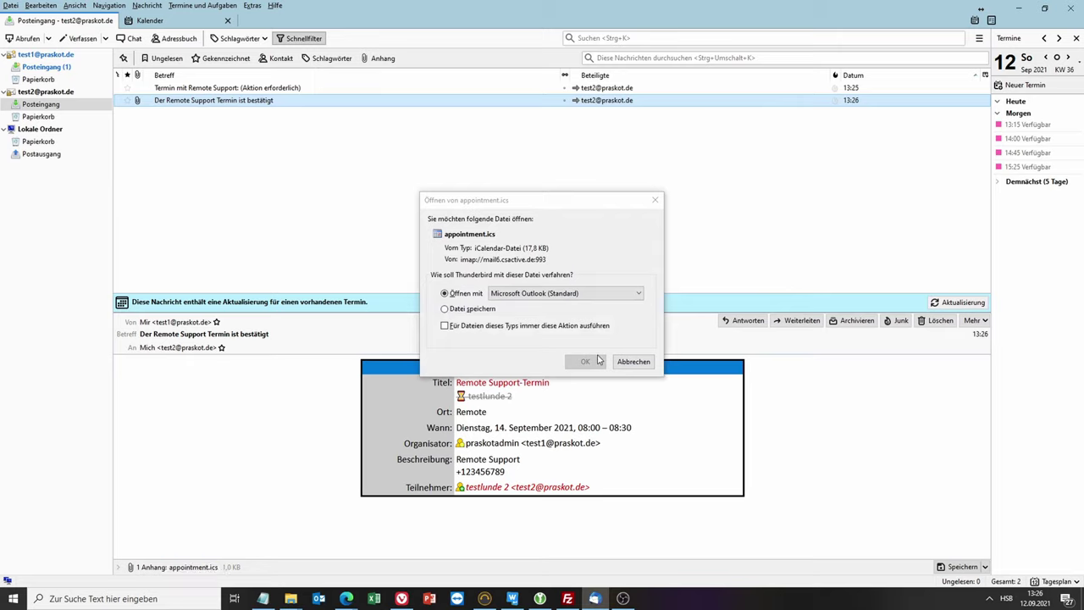
{"action": "left_click", "coordinate": [532, 294]}
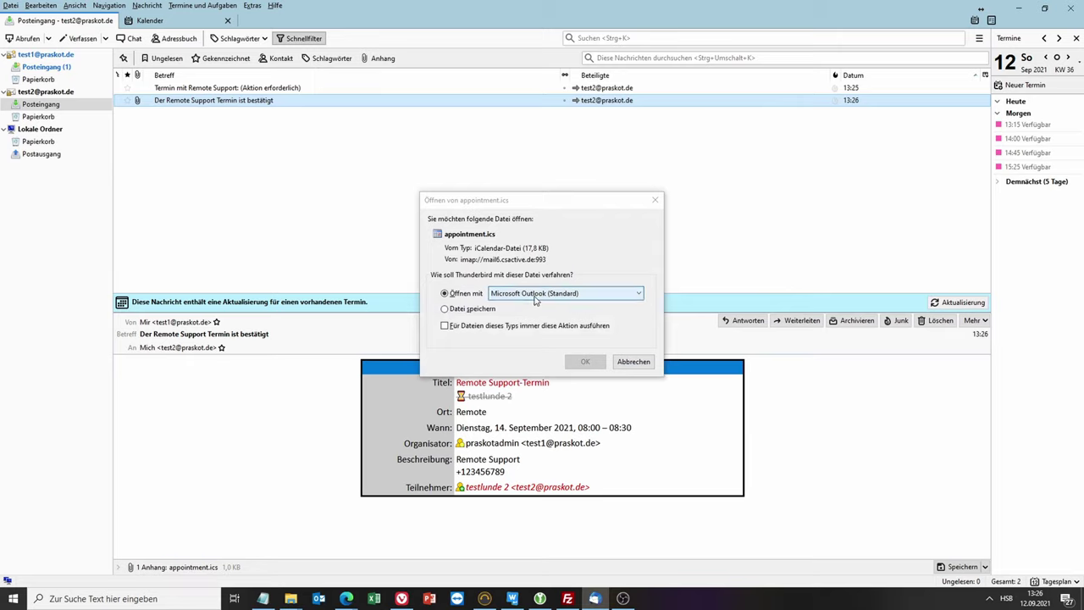
{"action": "left_click", "coordinate": [537, 306]}
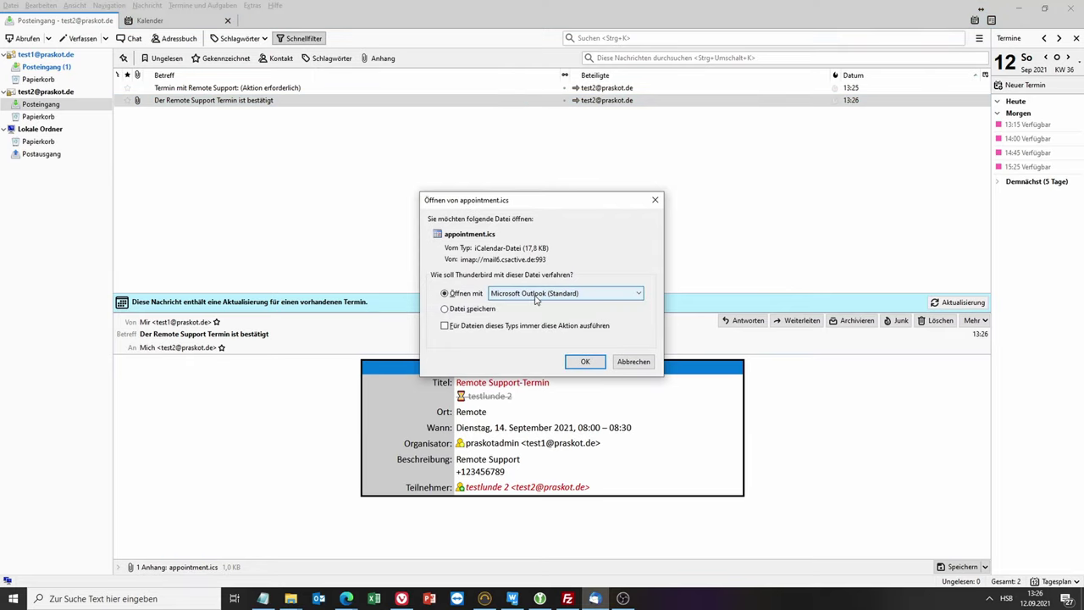
{"action": "left_click", "coordinate": [585, 361]}
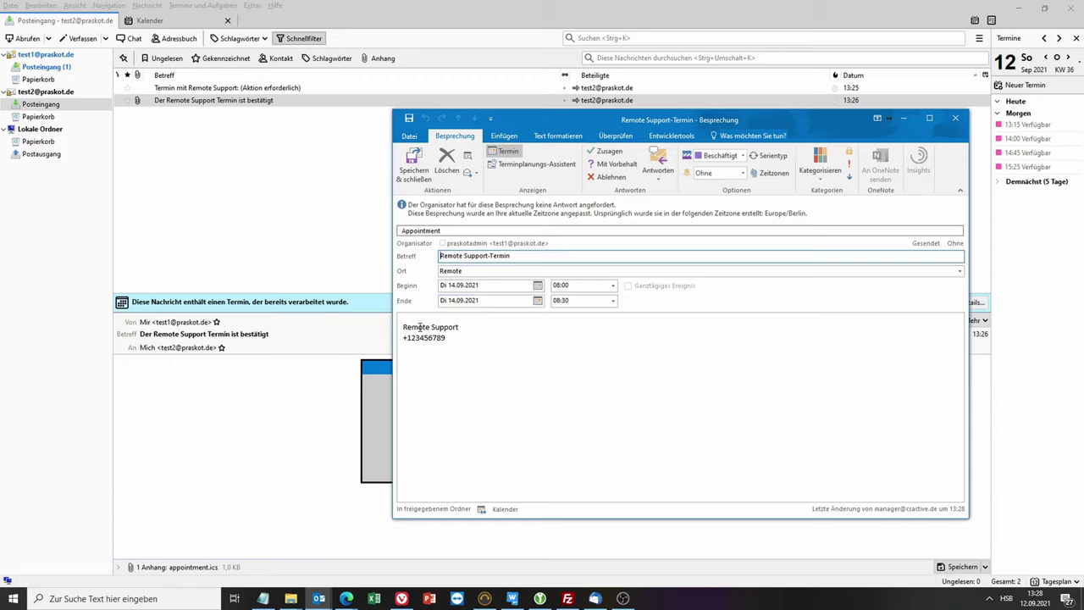
Step: Look over the appointment's description and dismiss the pile of Outlook calendar reminders
{"action": "left_click_drag", "start_coordinate": [406, 328], "coordinate": [477, 340]}
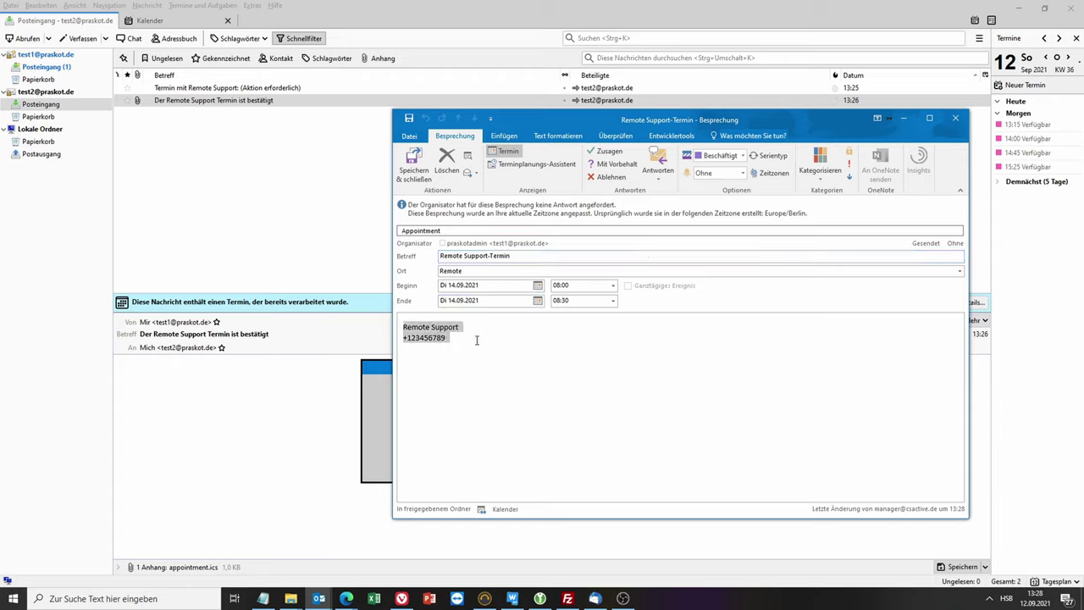
{"action": "left_click", "coordinate": [477, 341]}
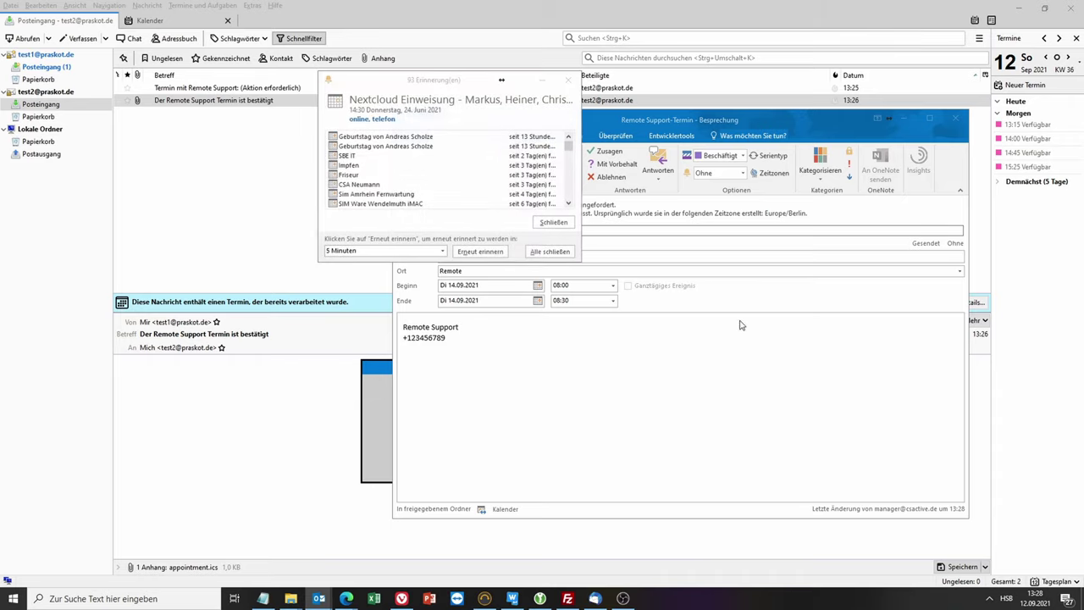
{"action": "left_click", "coordinate": [568, 80]}
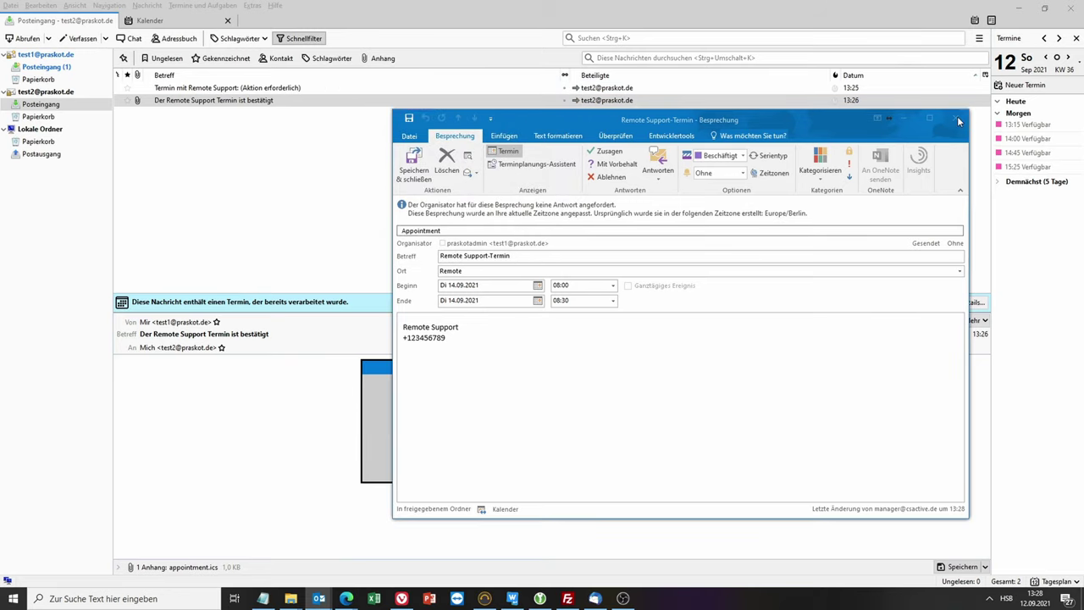
Step: Close the Outlook appointment without saving changes and return to the calendar view
{"action": "left_click", "coordinate": [959, 122]}
{"action": "left_click", "coordinate": [547, 330]}
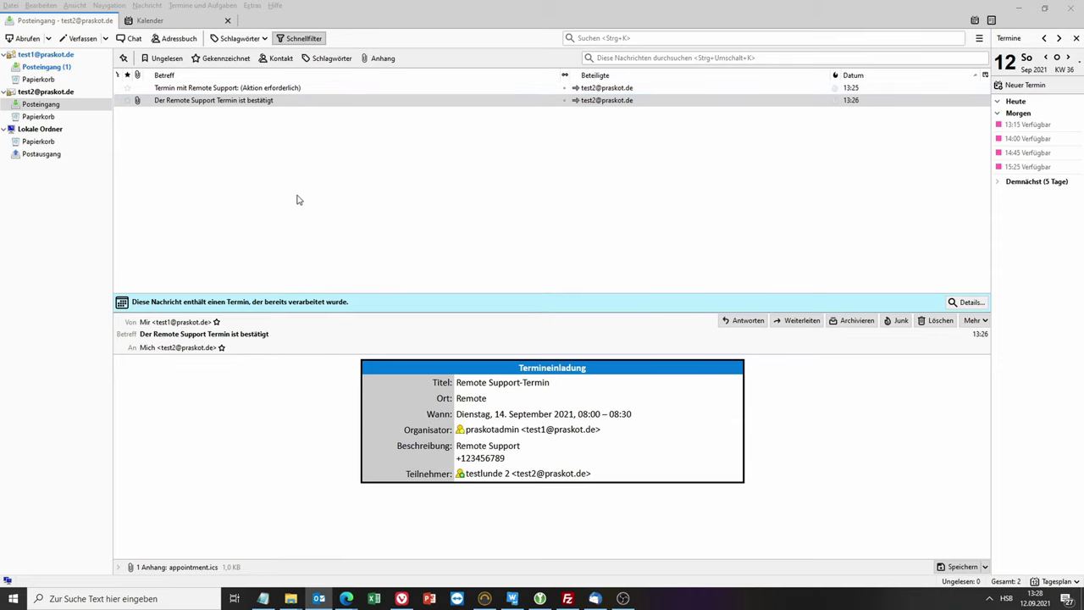
{"action": "left_click", "coordinate": [151, 20]}
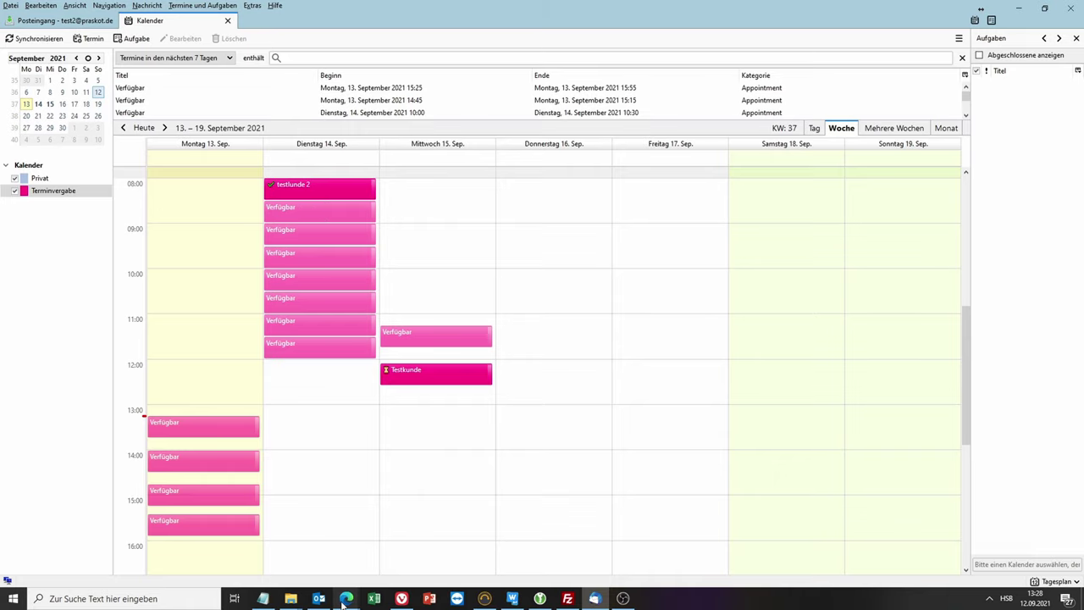
{"action": "mouse_move", "coordinate": [347, 598]}
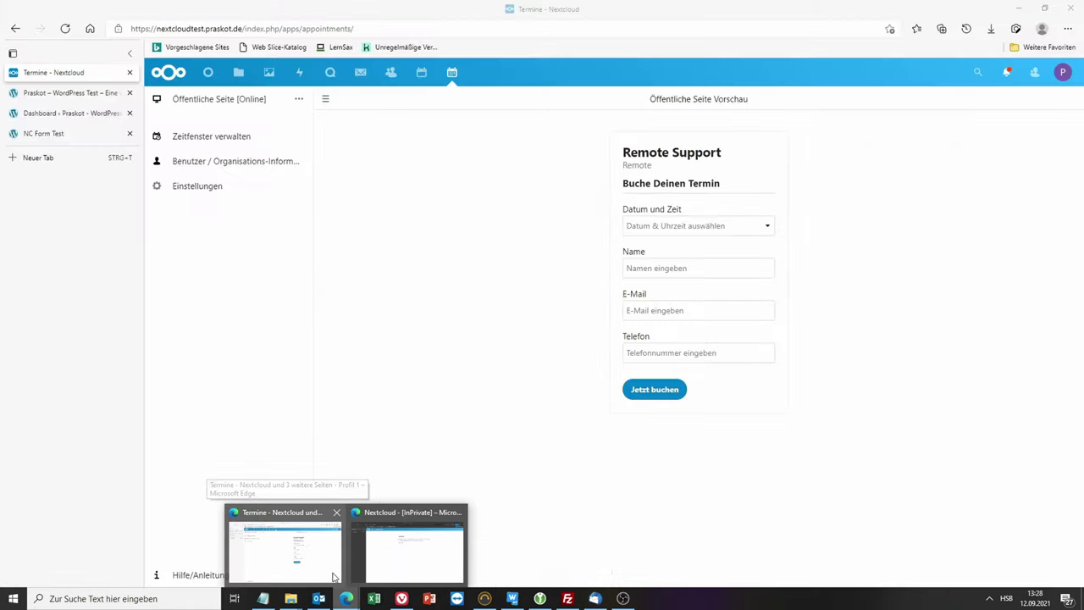
Step: Bring Edge's Nextcloud window forward and open the September 2021 calendar showing the Tuesday 08:00 booking
{"action": "left_click", "coordinate": [322, 571]}
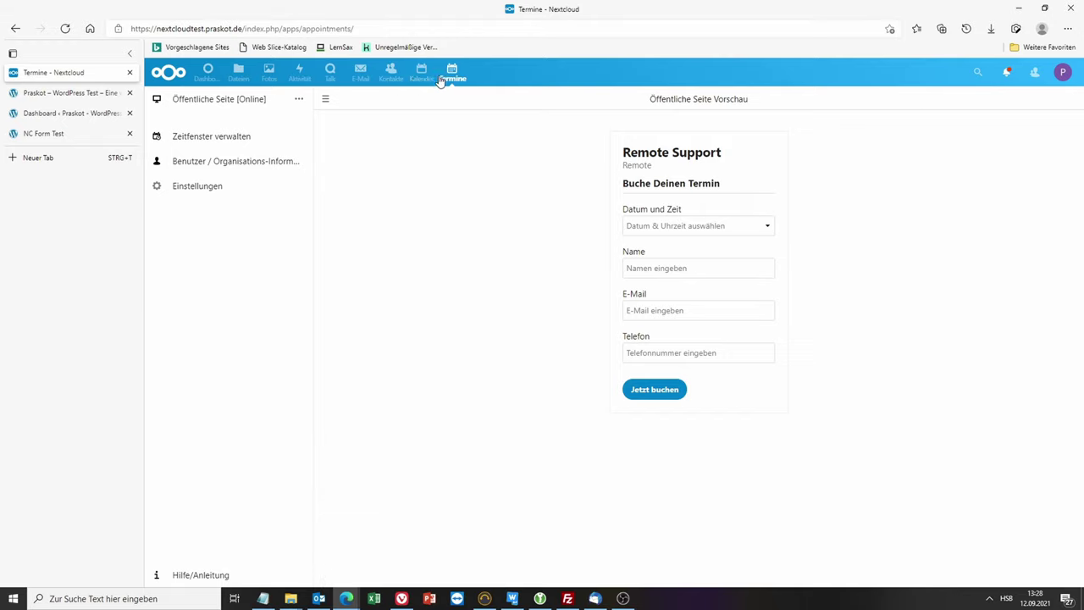
{"action": "left_click", "coordinate": [421, 72]}
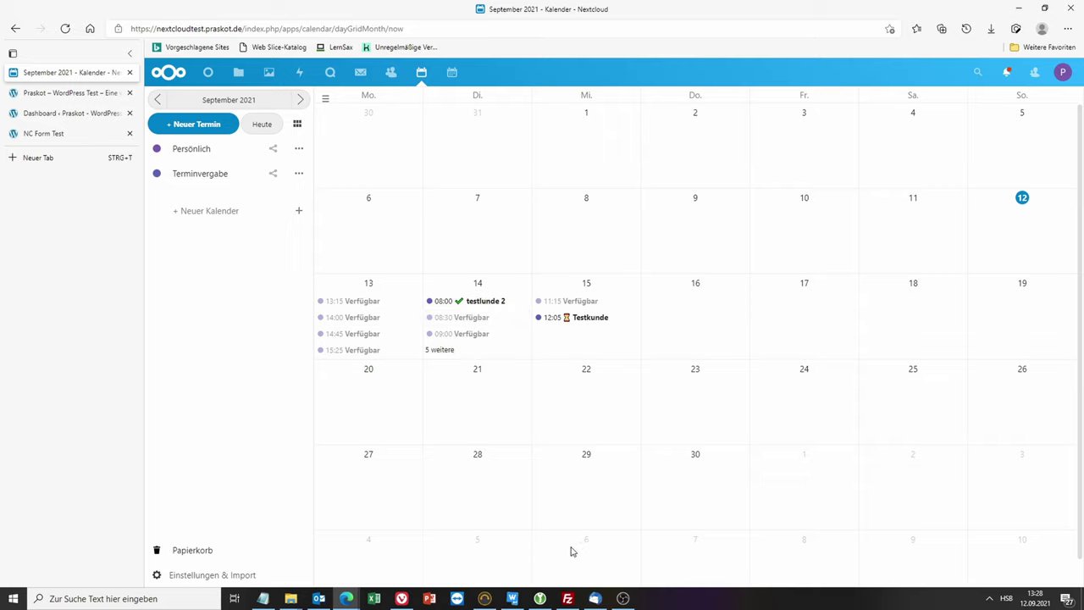
{"action": "mouse_move", "coordinate": [626, 602]}
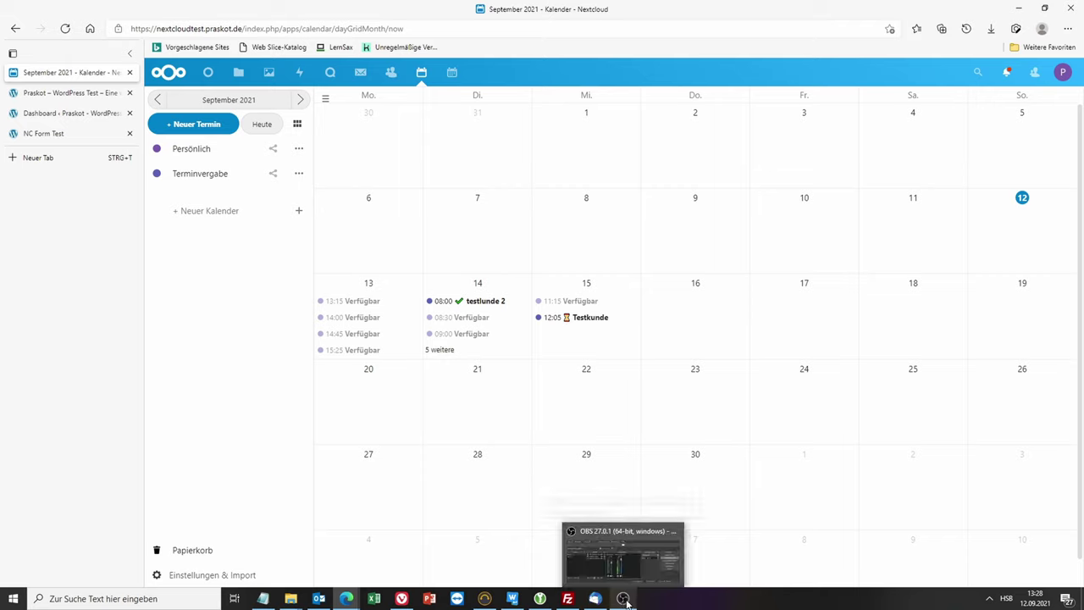